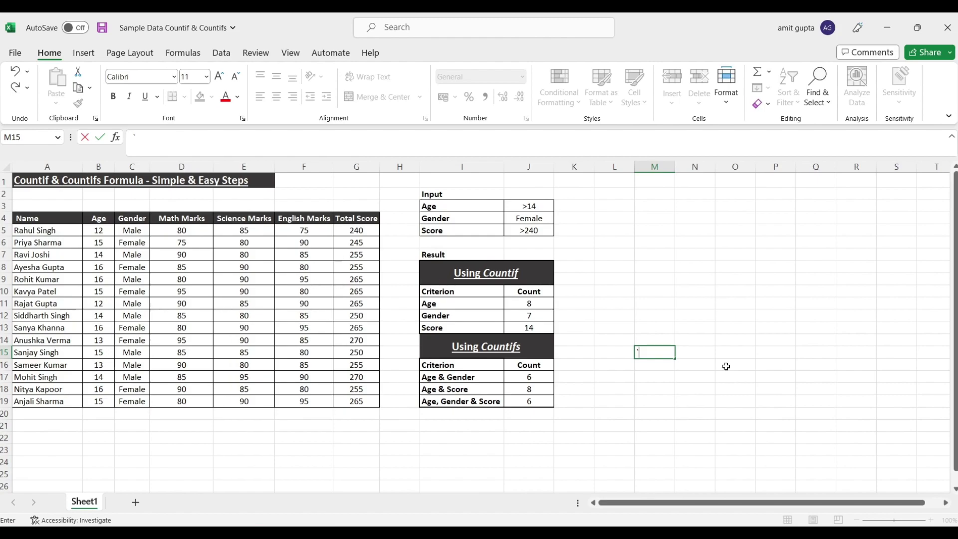
- Commit the stray M15 entry, then clear the three COUNTIF results in J11:J13
{"action": "key", "text": "Return"}
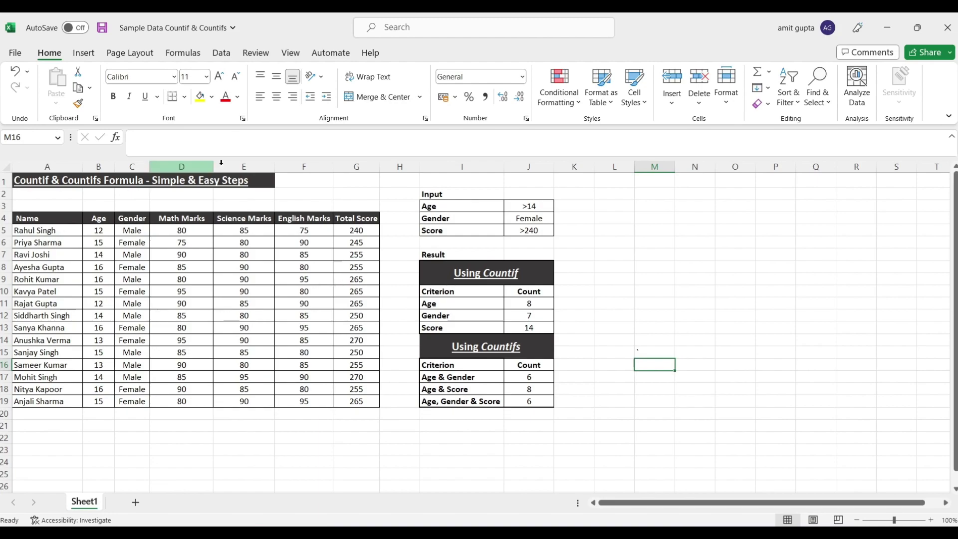
{"action": "left_click", "coordinate": [477, 209]}
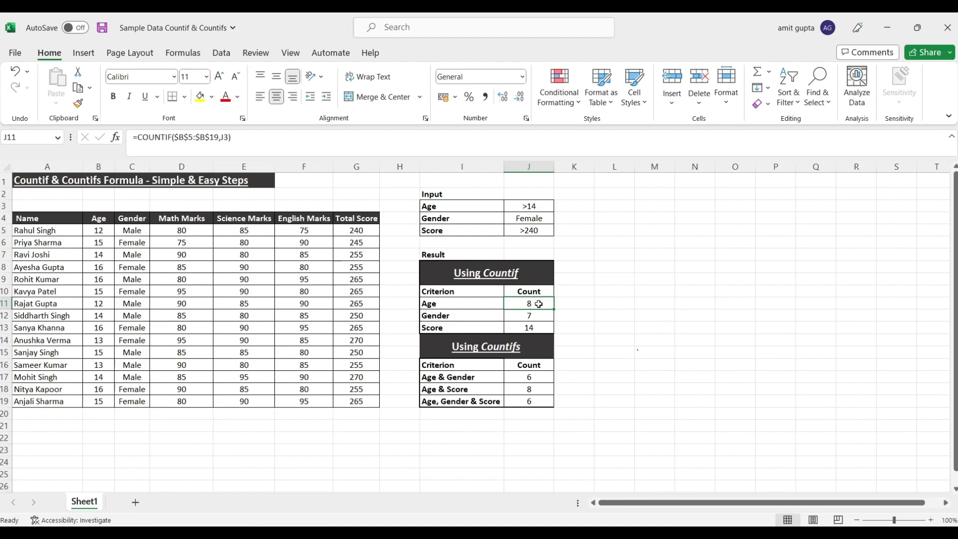
{"action": "key", "text": "shift+Down"}
{"action": "key", "text": "shift+Down"}
{"action": "key", "text": "Delete"}
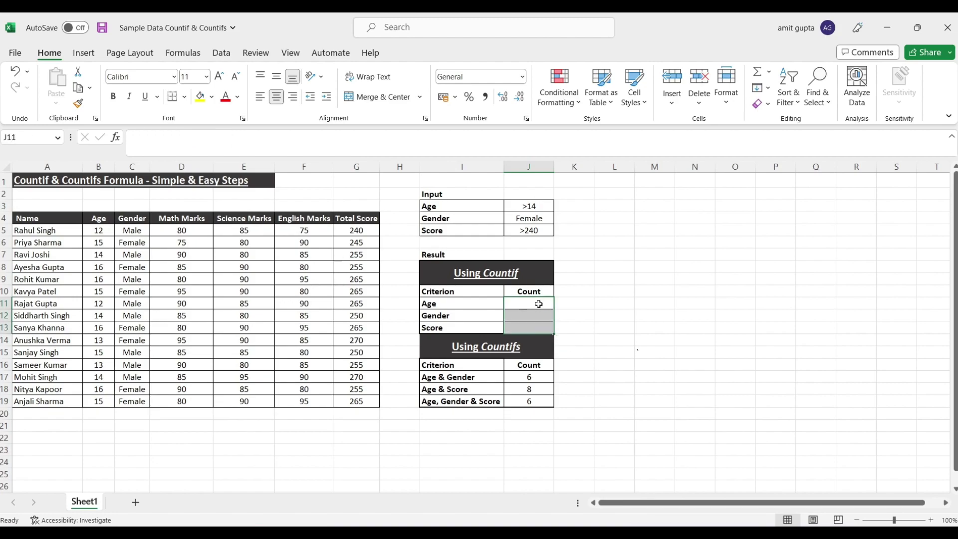
{"action": "left_click", "coordinate": [538, 303]}
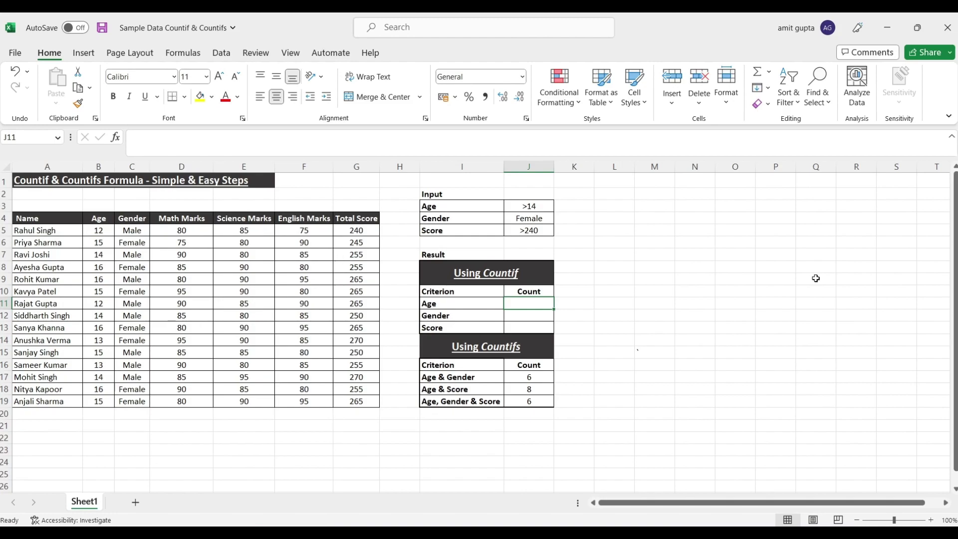
{"action": "left_click", "coordinate": [536, 206]}
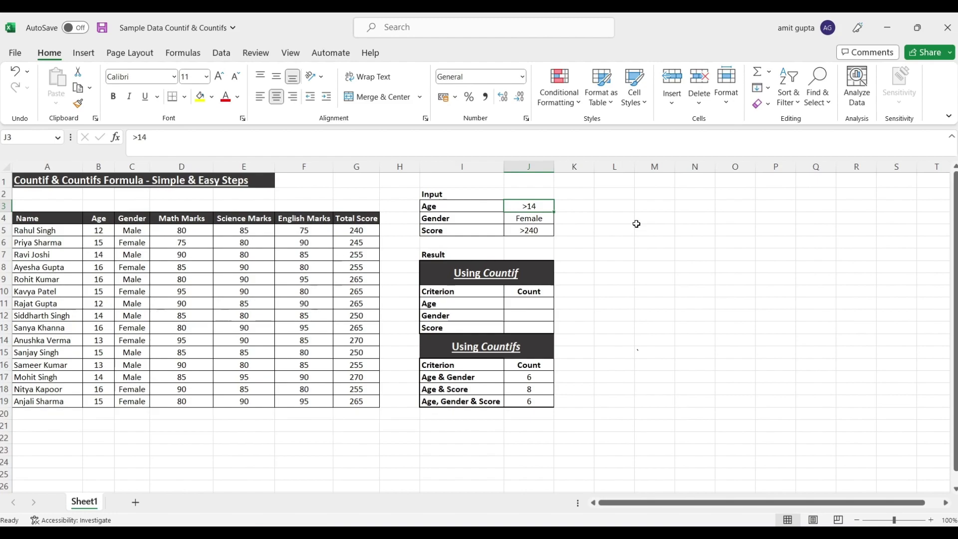
- Enter =COUNTIF($B$4:$B$19,J3) in J11 so the Age count returns 8
{"action": "left_click", "coordinate": [541, 303]}
{"action": "type", "text": "="}
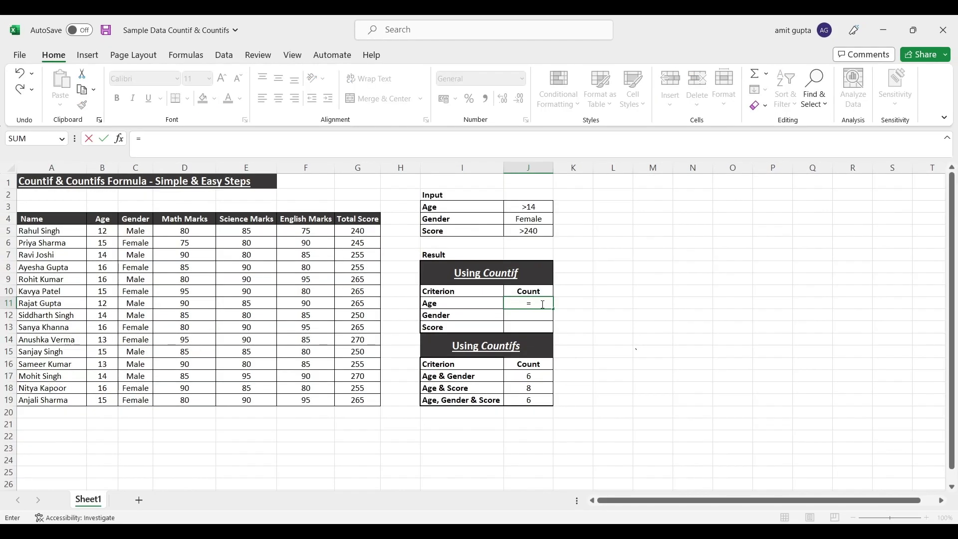
{"action": "type", "text": "countif"}
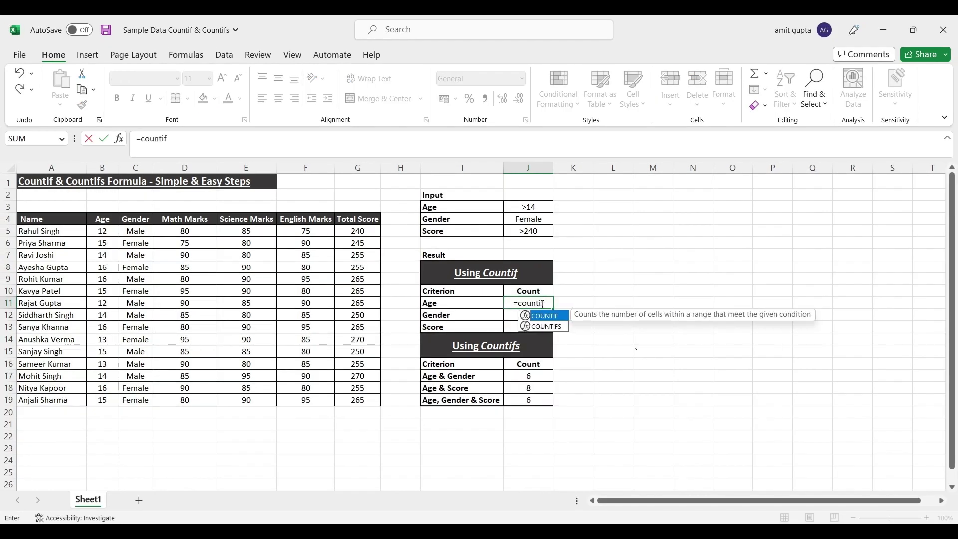
{"action": "type", "text": "("}
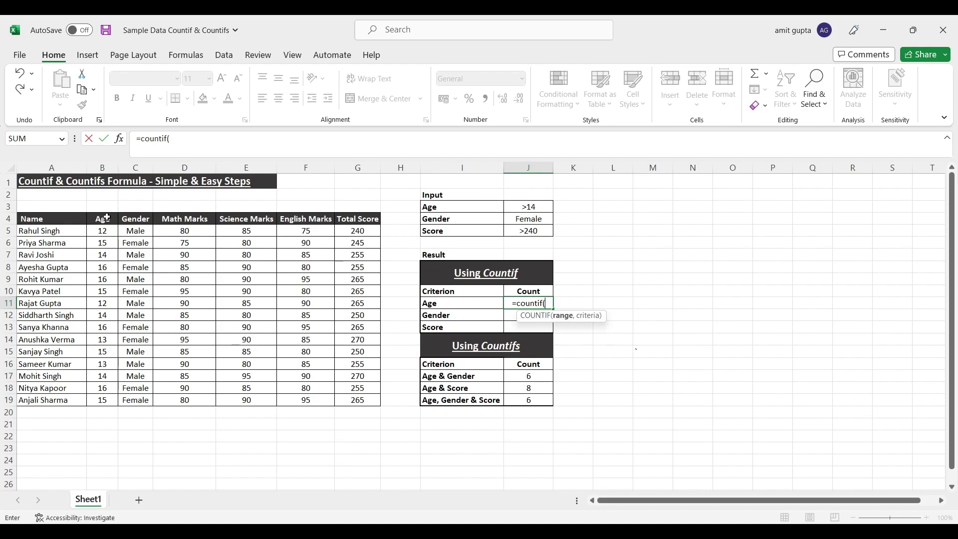
{"action": "left_click", "coordinate": [98, 220]}
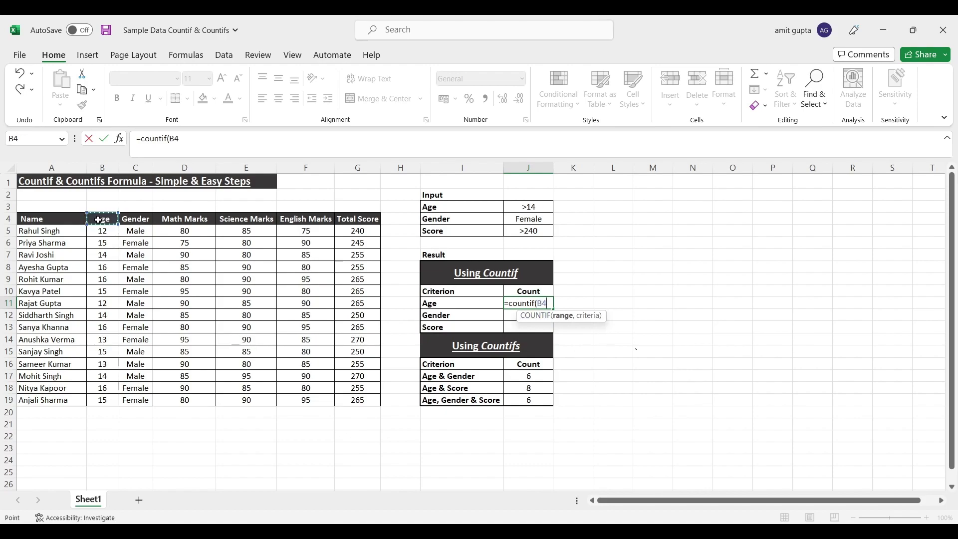
{"action": "key", "text": "ctrl+shift+Down"}
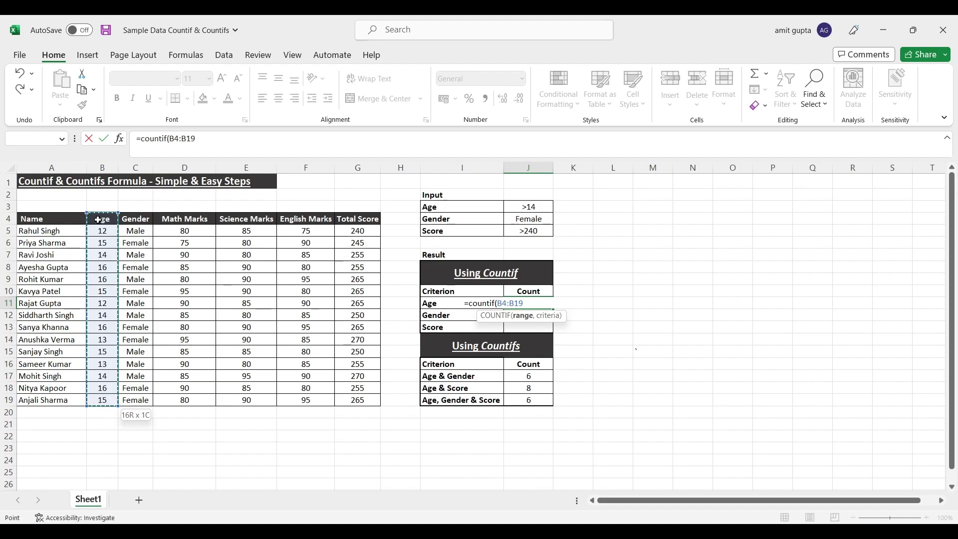
{"action": "key", "text": "F4"}
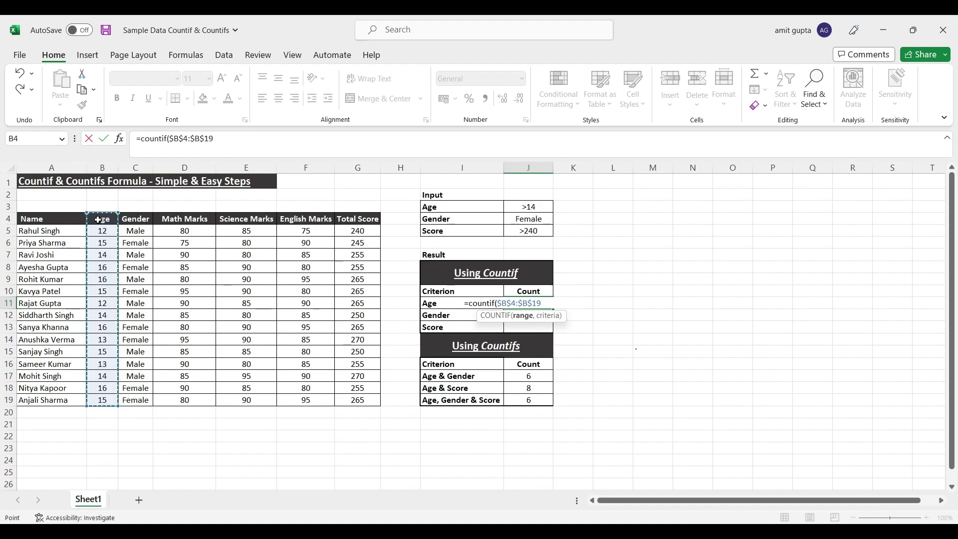
{"action": "type", "text": ","}
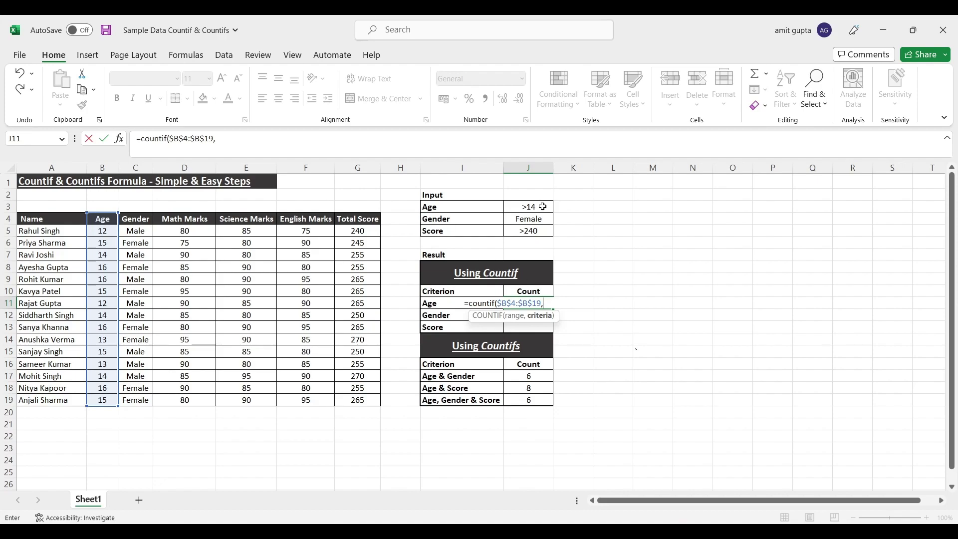
{"action": "left_click", "coordinate": [542, 206]}
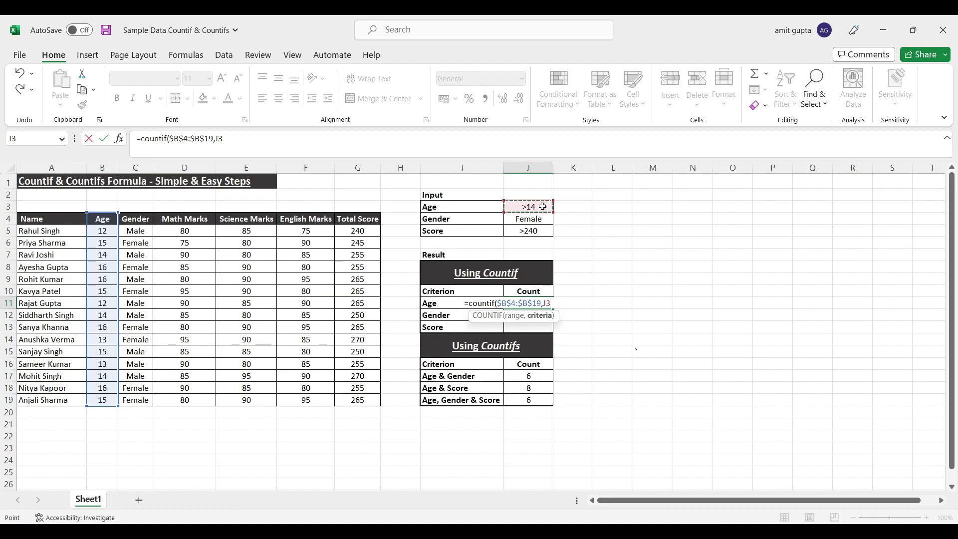
{"action": "key", "text": "Return"}
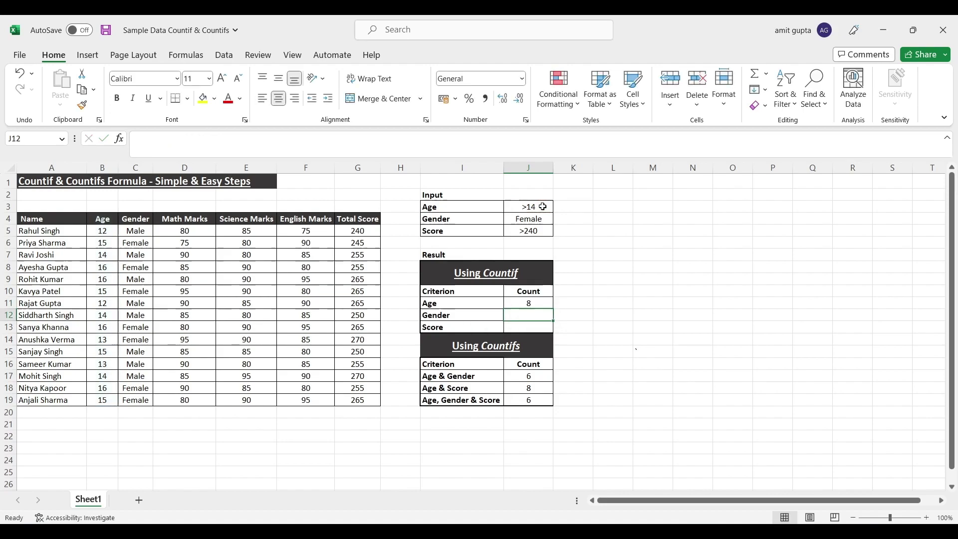
{"action": "left_click", "coordinate": [546, 306]}
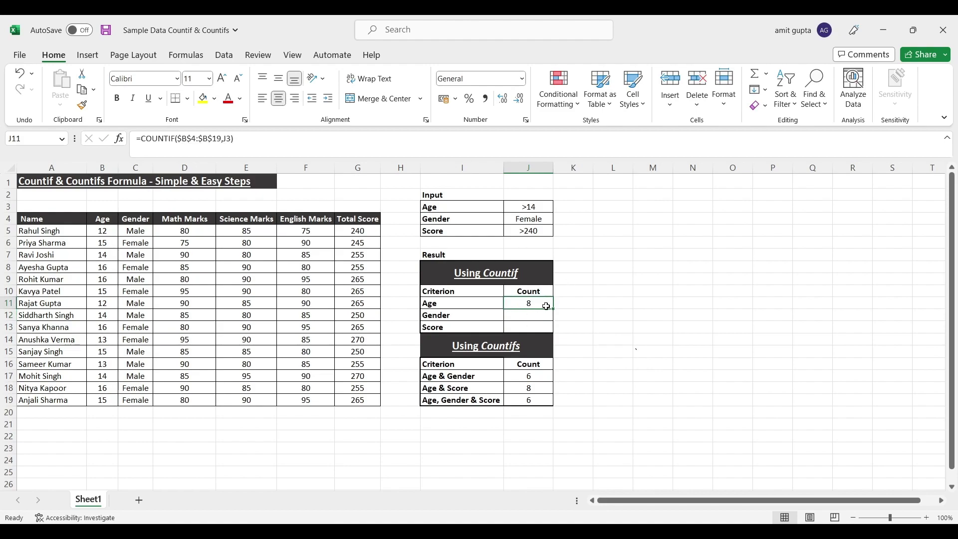
{"action": "left_click", "coordinate": [542, 205]}
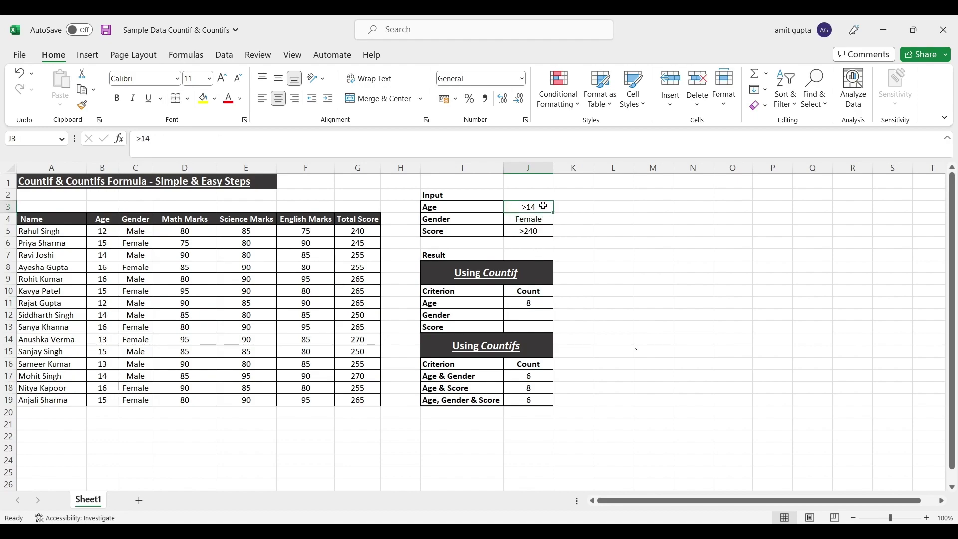
{"action": "left_click", "coordinate": [176, 135]}
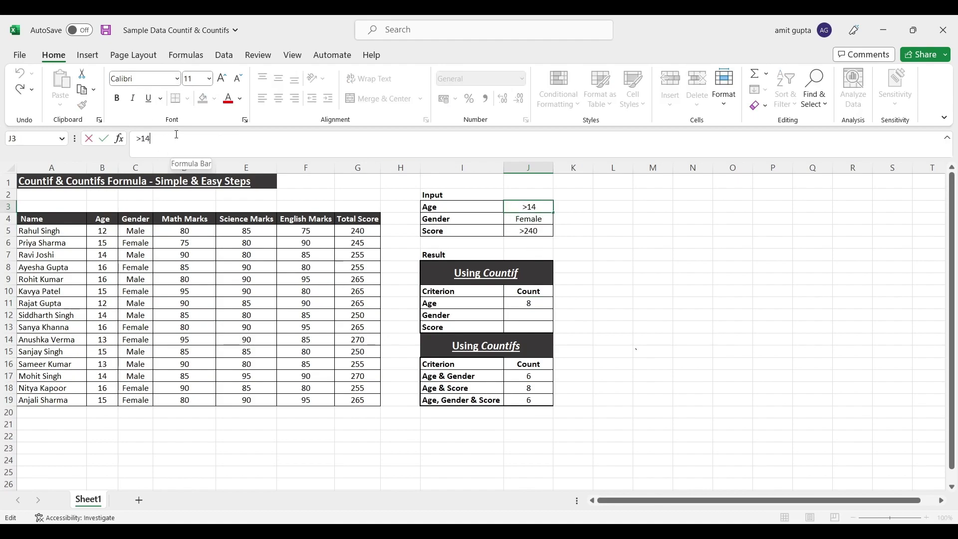
{"action": "key", "text": "BackSpace"}
{"action": "type", "text": "2"}
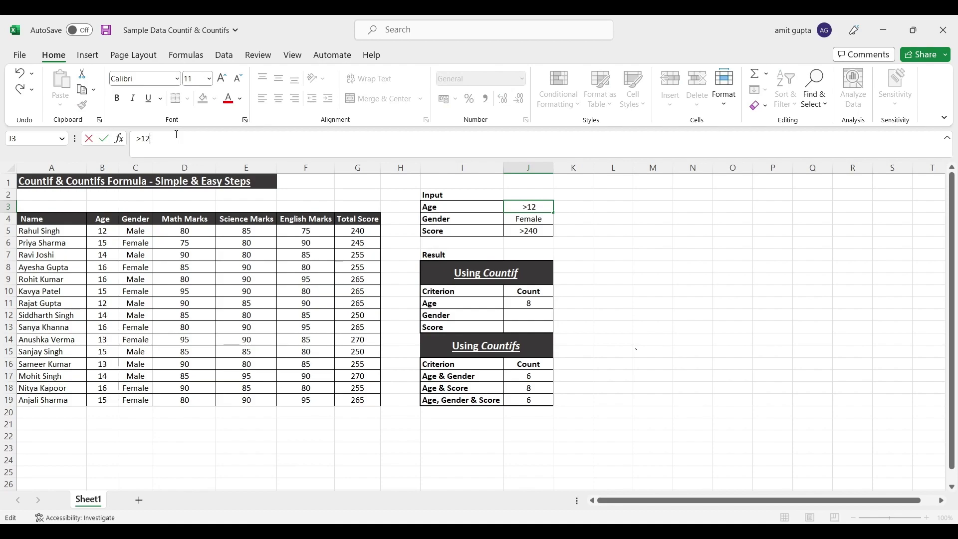
{"action": "key", "text": "Return"}
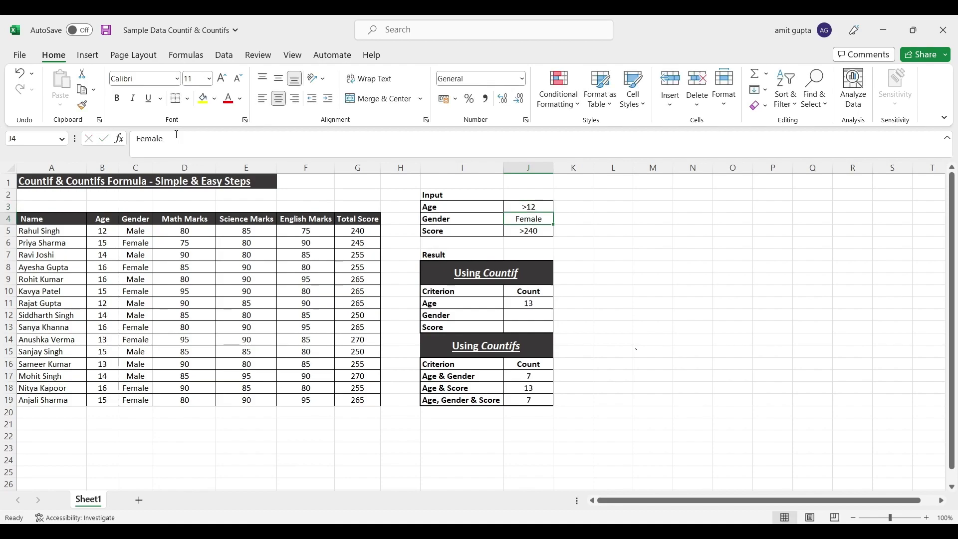
{"action": "left_click", "coordinate": [525, 205]}
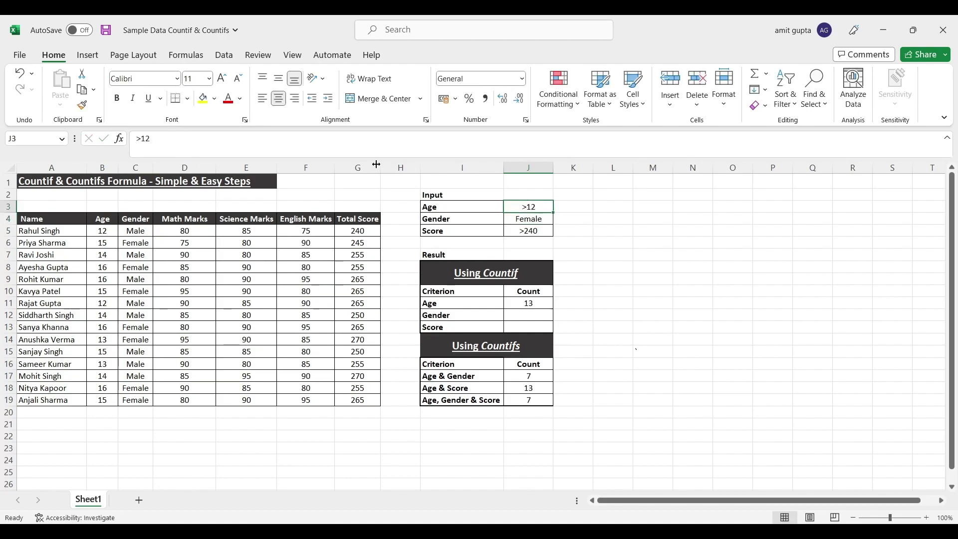
{"action": "left_click", "coordinate": [141, 140]}
{"action": "key", "text": "BackSpace"}
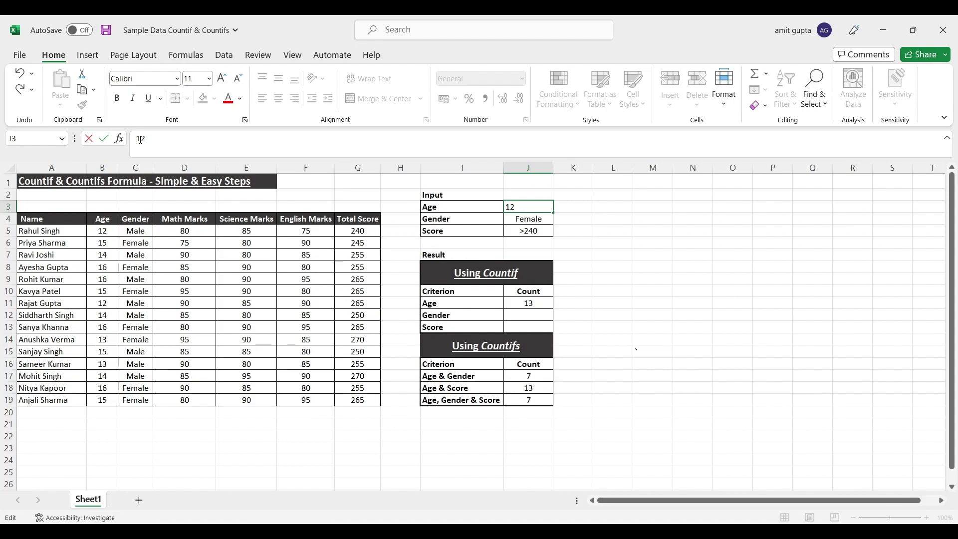
{"action": "key", "text": "Return"}
{"action": "left_click", "coordinate": [107, 230]}
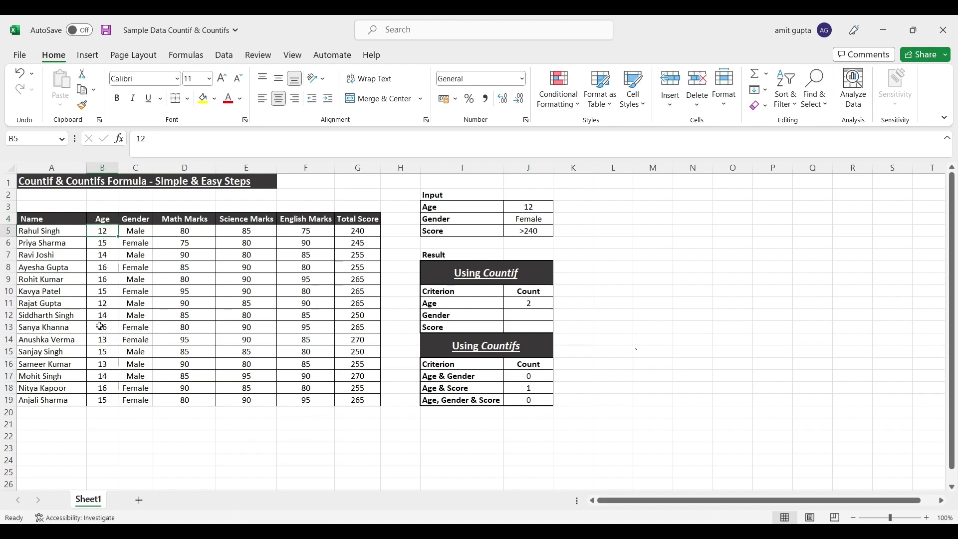
{"action": "left_click", "coordinate": [108, 299]}
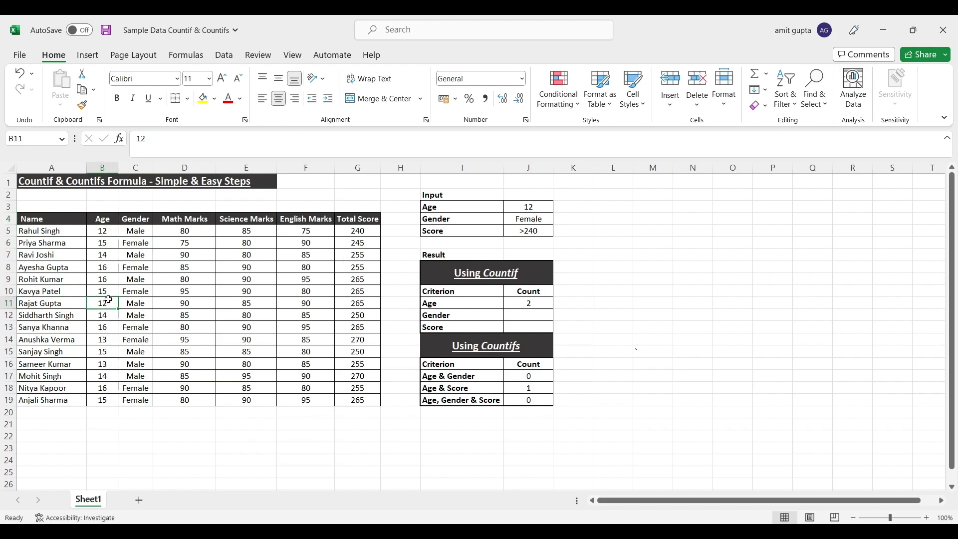
{"action": "left_click", "coordinate": [534, 210]}
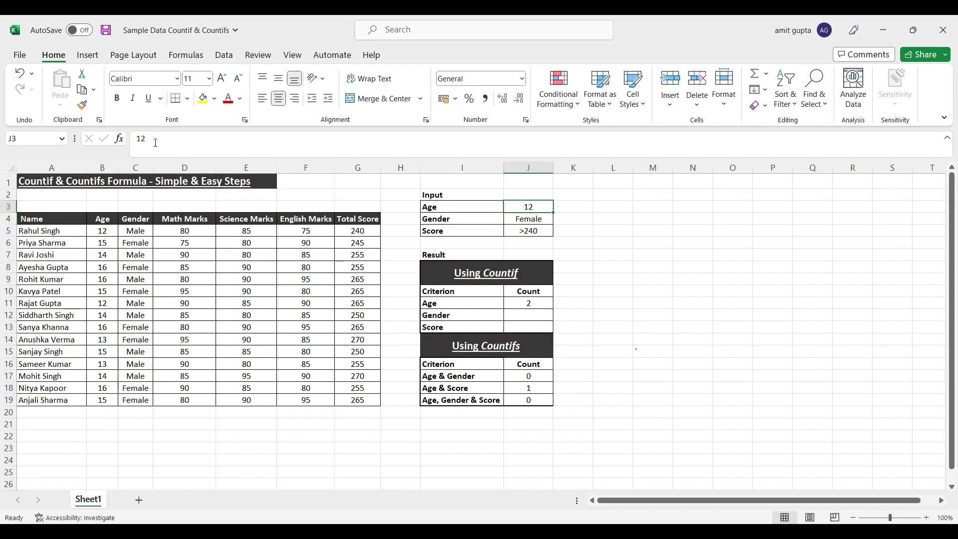
{"action": "left_click", "coordinate": [138, 140]}
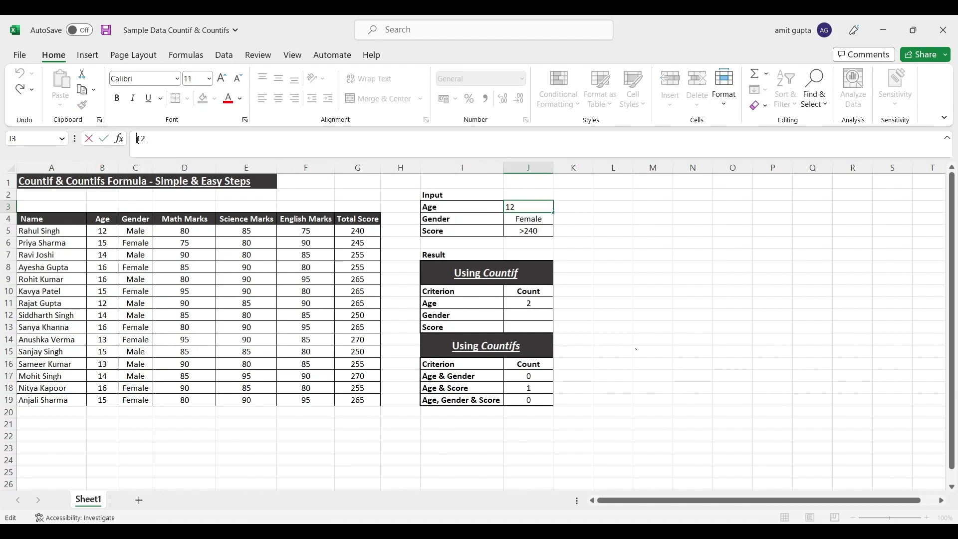
{"action": "type", "text": ">"}
{"action": "left_click", "coordinate": [544, 205]}
{"action": "key", "text": "BackSpace"}
{"action": "type", "text": "4"}
{"action": "key", "text": "Return"}
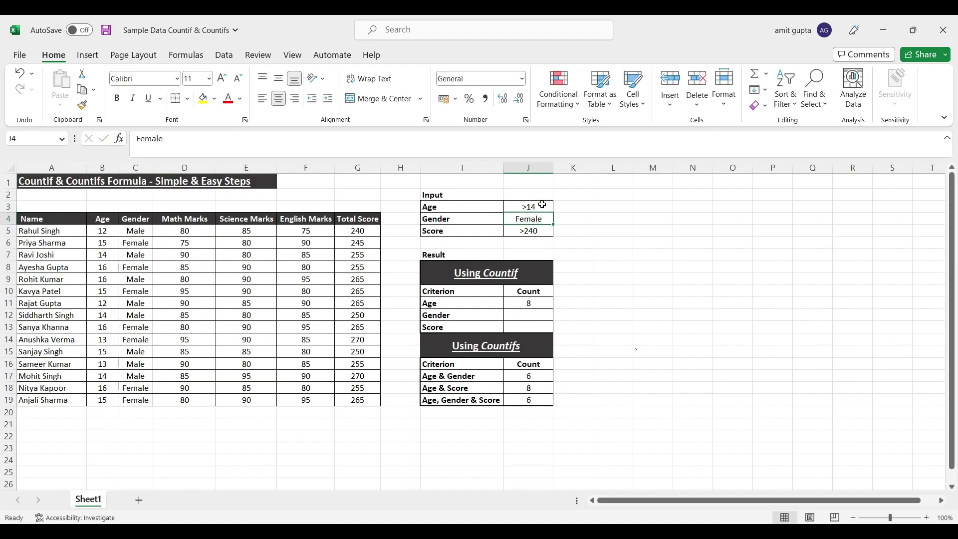
- Enter =COUNTIF($C$4:$C$19,J4) in J12 to count Female students, giving 7
{"action": "left_click", "coordinate": [539, 312]}
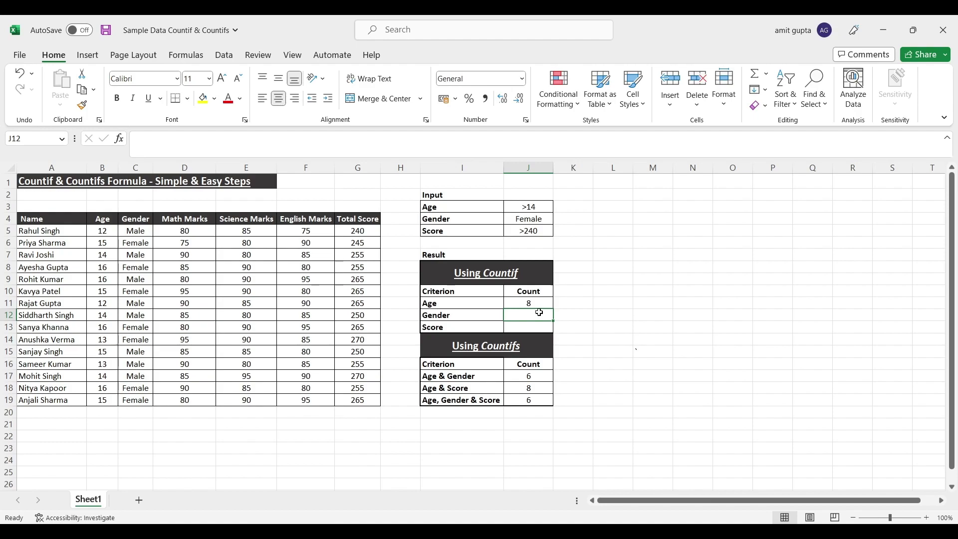
{"action": "left_click", "coordinate": [528, 216]}
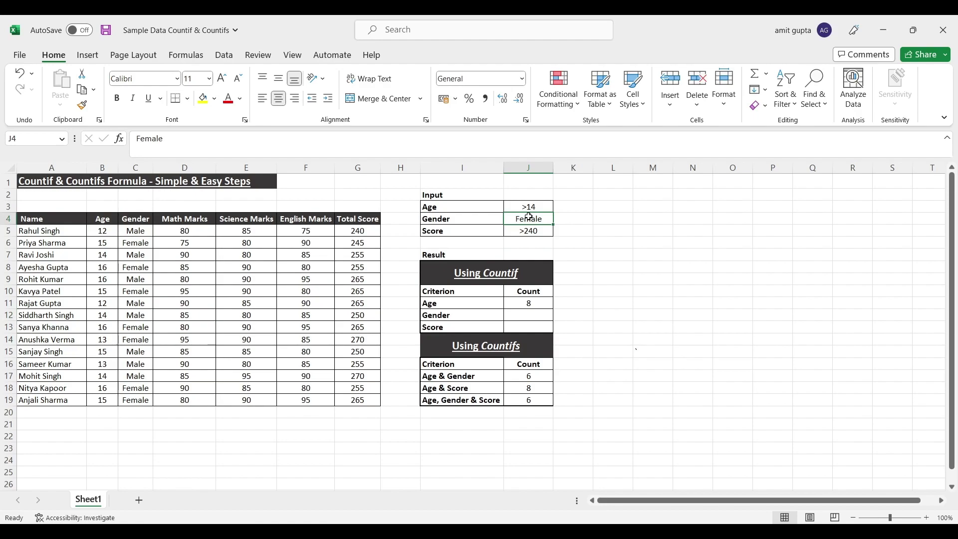
{"action": "left_click", "coordinate": [526, 322]}
{"action": "type", "text": "=c"}
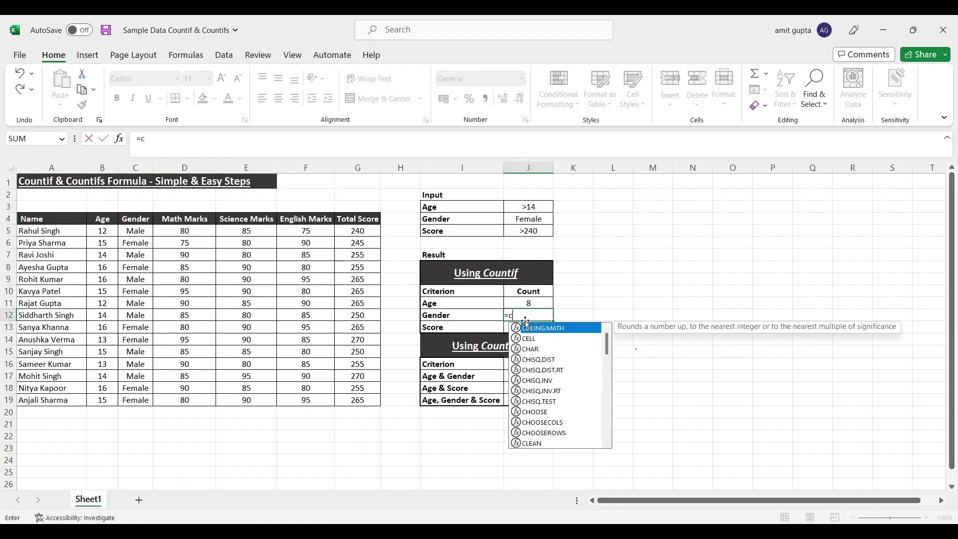
{"action": "type", "text": "ountif"}
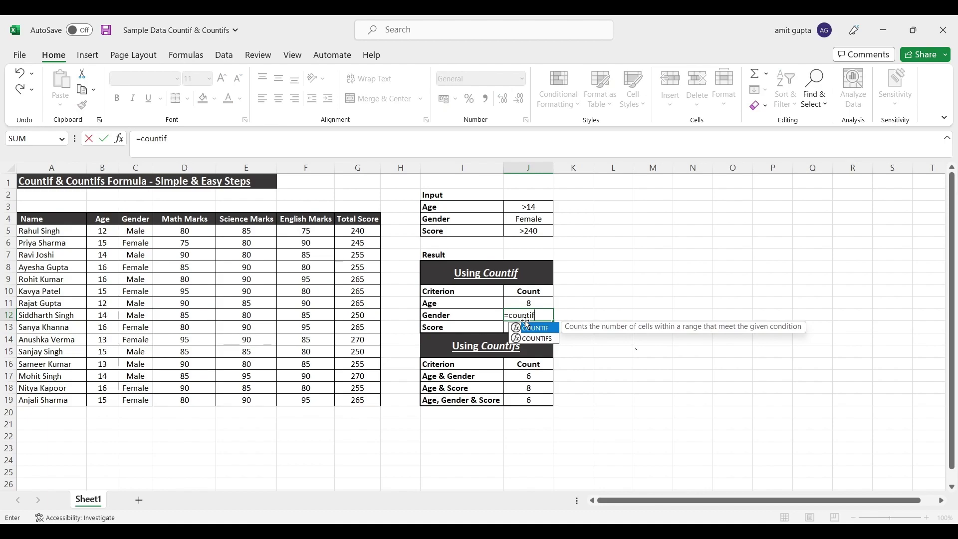
{"action": "key", "text": "Tab"}
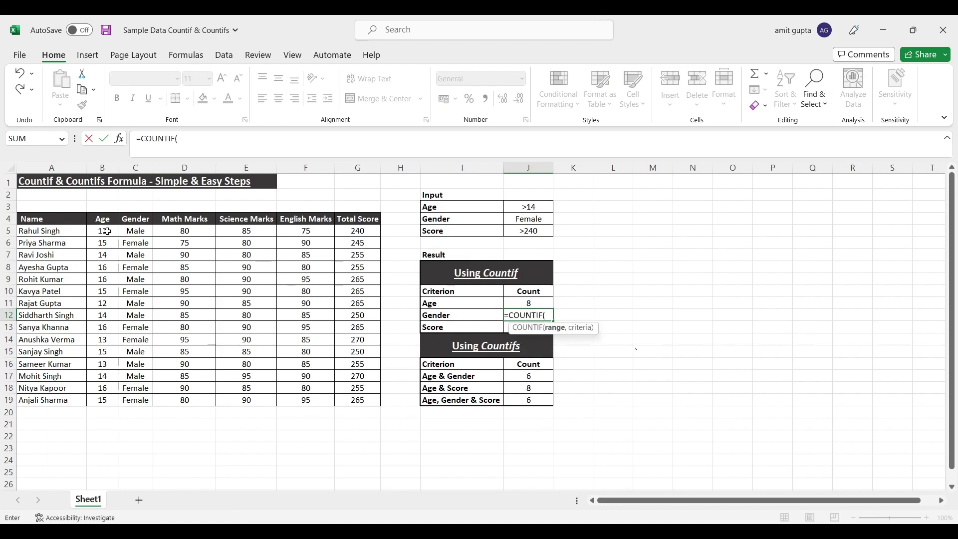
{"action": "left_click", "coordinate": [145, 219]}
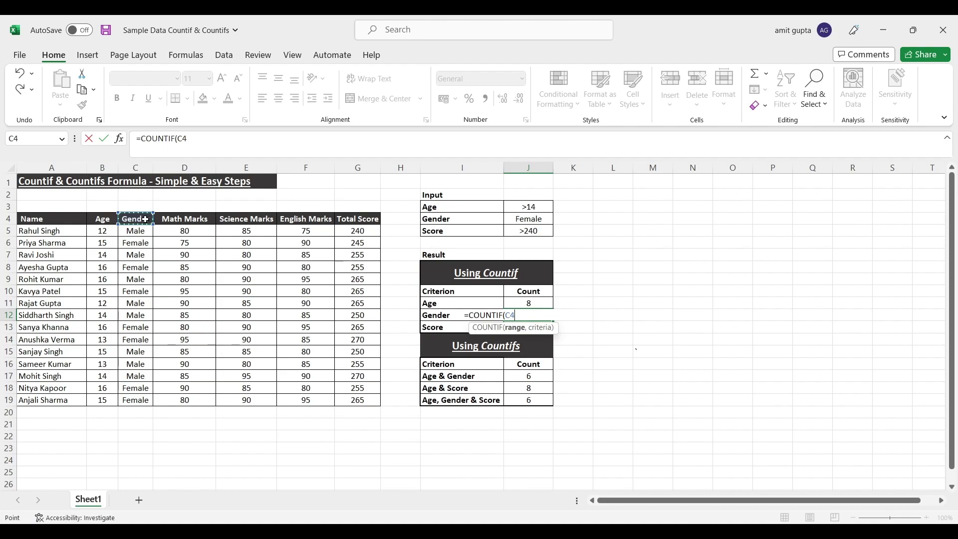
{"action": "key", "text": "ctrl+shift+Down"}
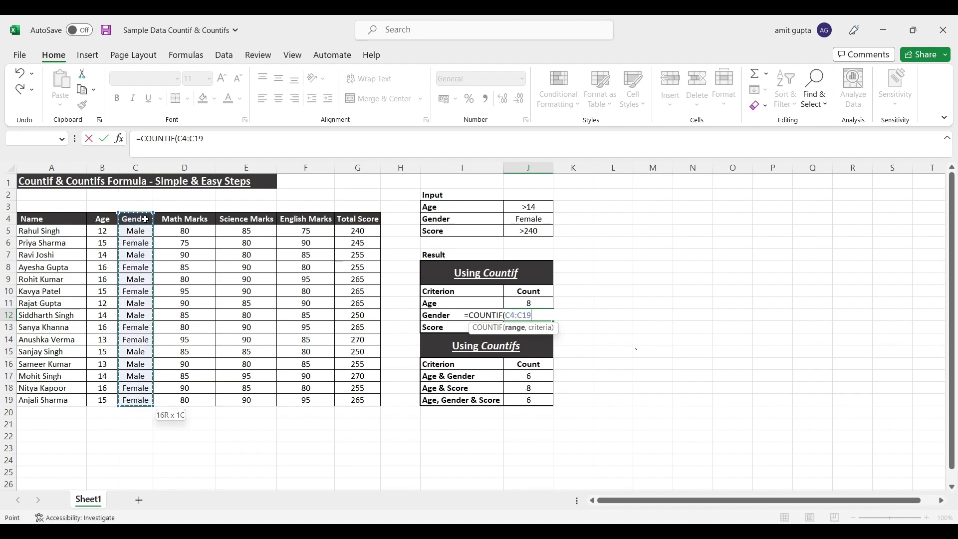
{"action": "key", "text": "F4"}
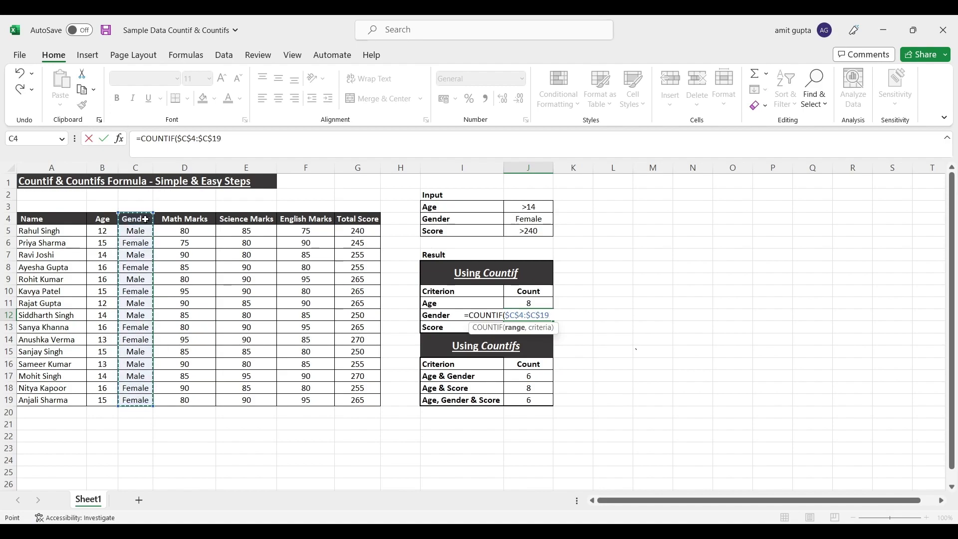
{"action": "type", "text": ","}
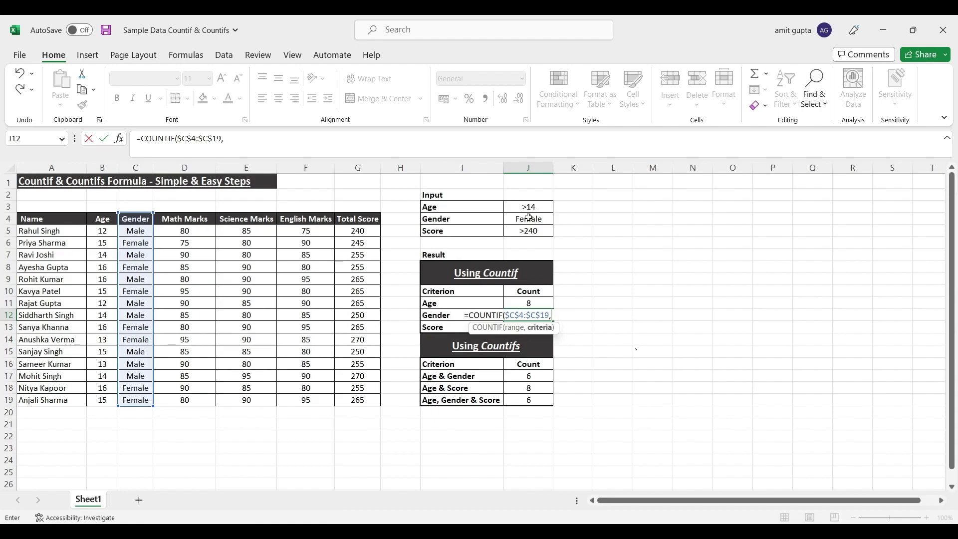
{"action": "left_click", "coordinate": [529, 218]}
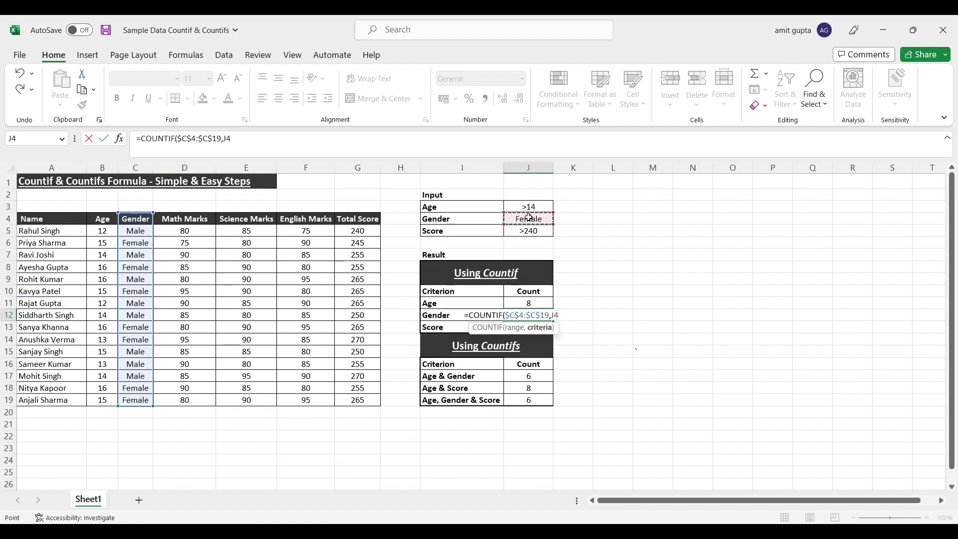
{"action": "key", "text": "Return"}
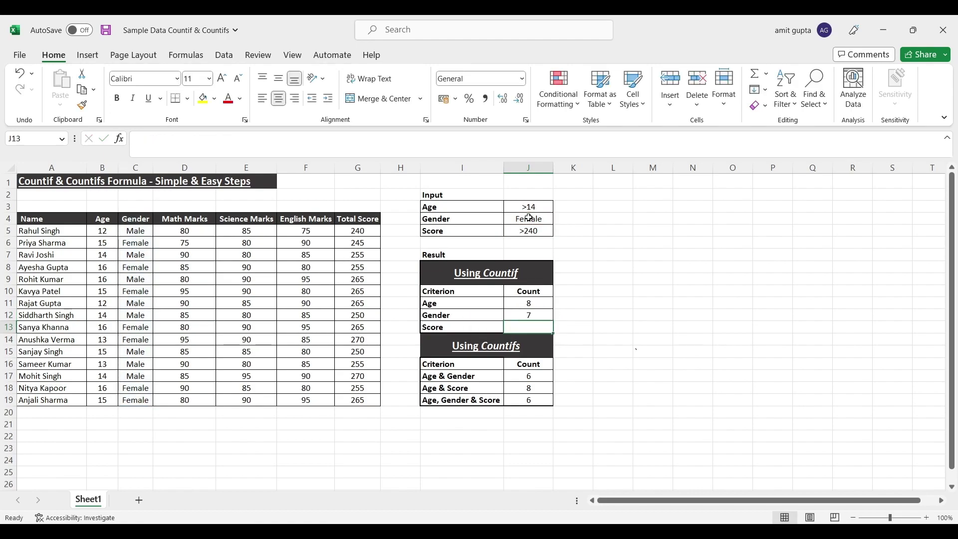
{"action": "left_click", "coordinate": [532, 219]}
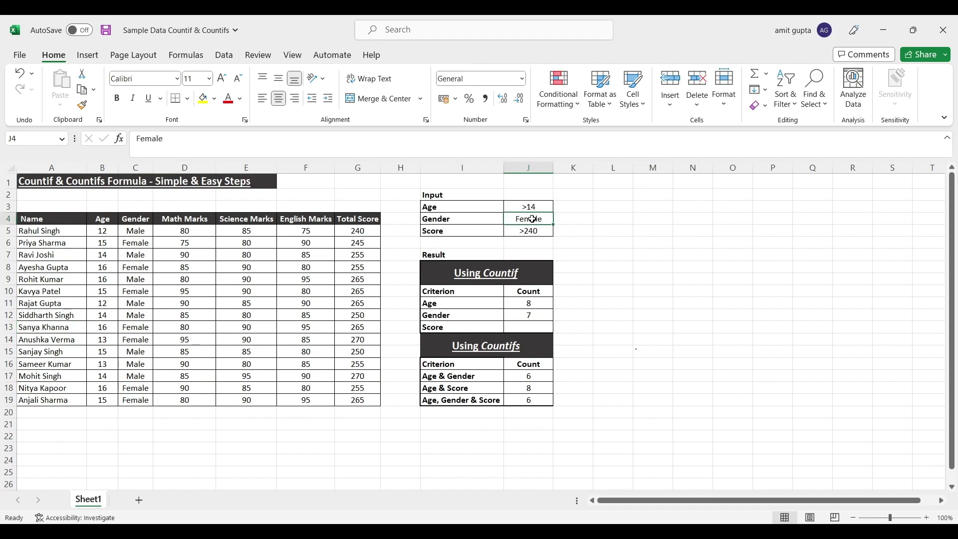
{"action": "type", "text": "Male"}
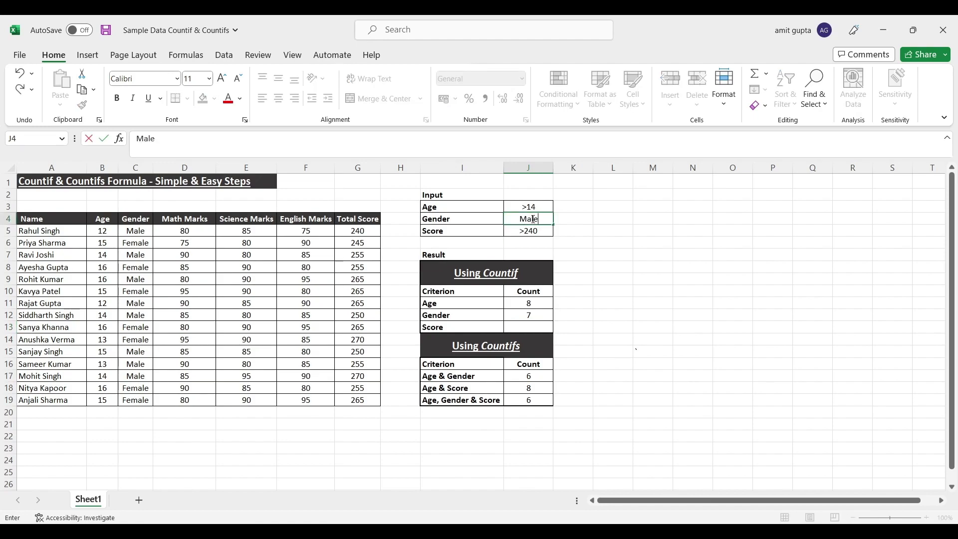
{"action": "key", "text": "Return"}
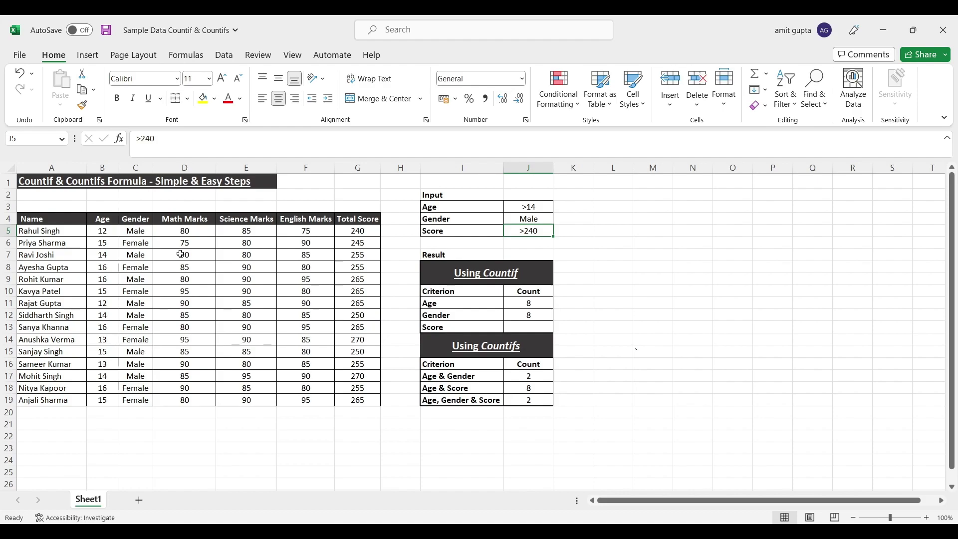
{"action": "left_click", "coordinate": [531, 221]}
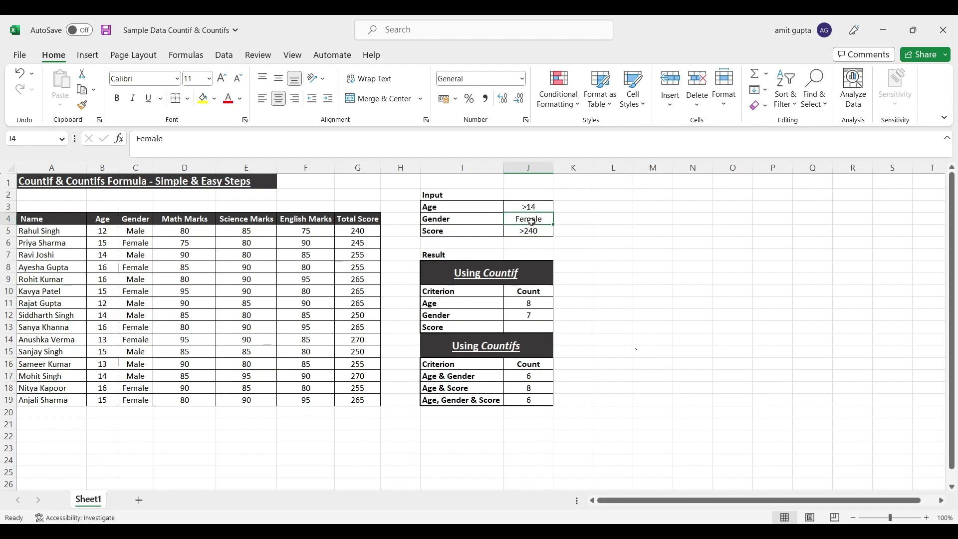
{"action": "type", "text": "Male"}
{"action": "key", "text": "Return"}
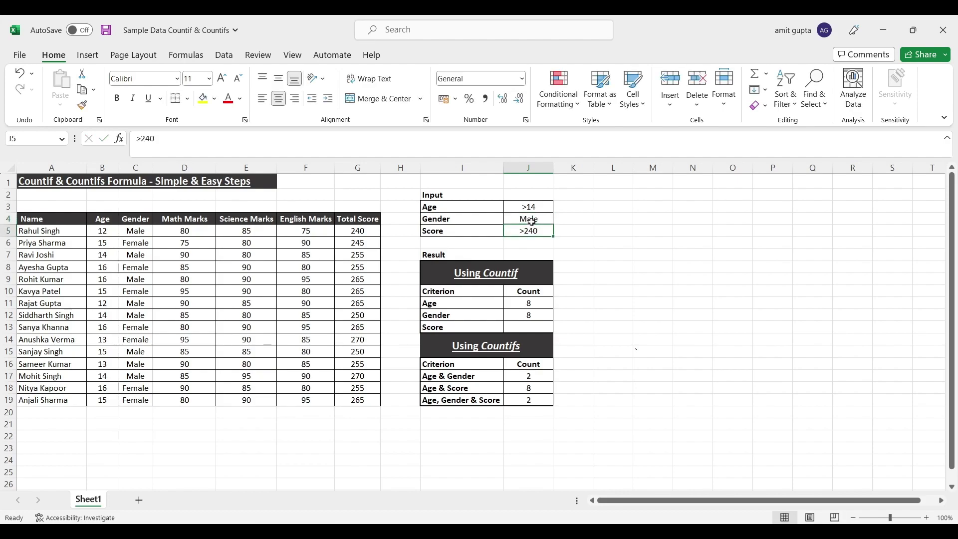
{"action": "left_click", "coordinate": [531, 221]}
{"action": "type", "text": "Femal"}
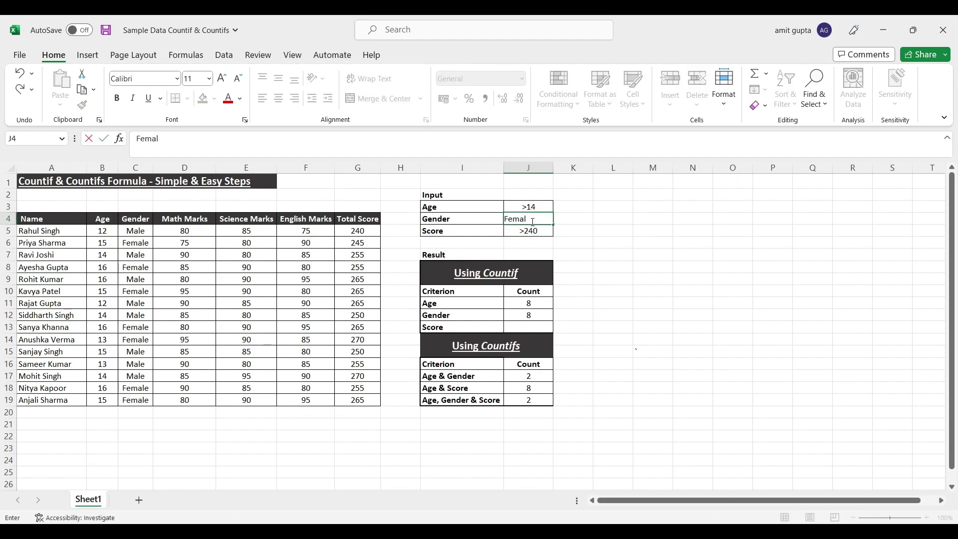
{"action": "type", "text": "e"}
{"action": "key", "text": "Return"}
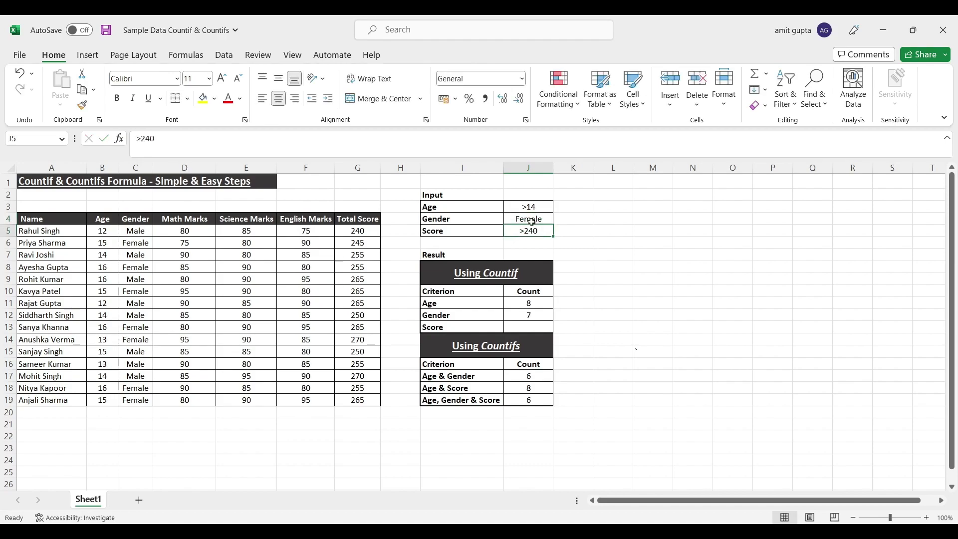
{"action": "left_click", "coordinate": [535, 328]}
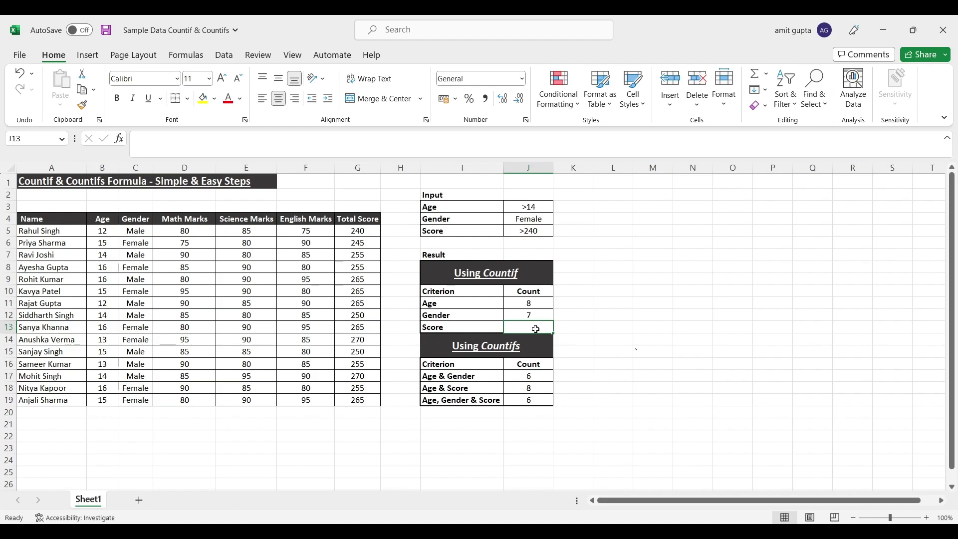
{"action": "left_click", "coordinate": [545, 231]}
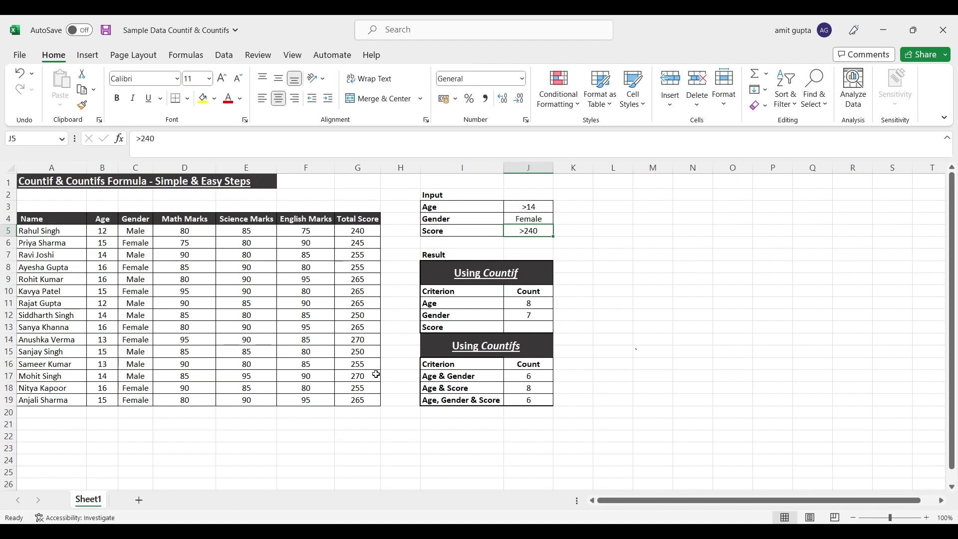
- Enter =COUNTIF($G$4:$G$19,J5) in J13 to count Total Scores above 240, giving 14
{"action": "left_click", "coordinate": [532, 327]}
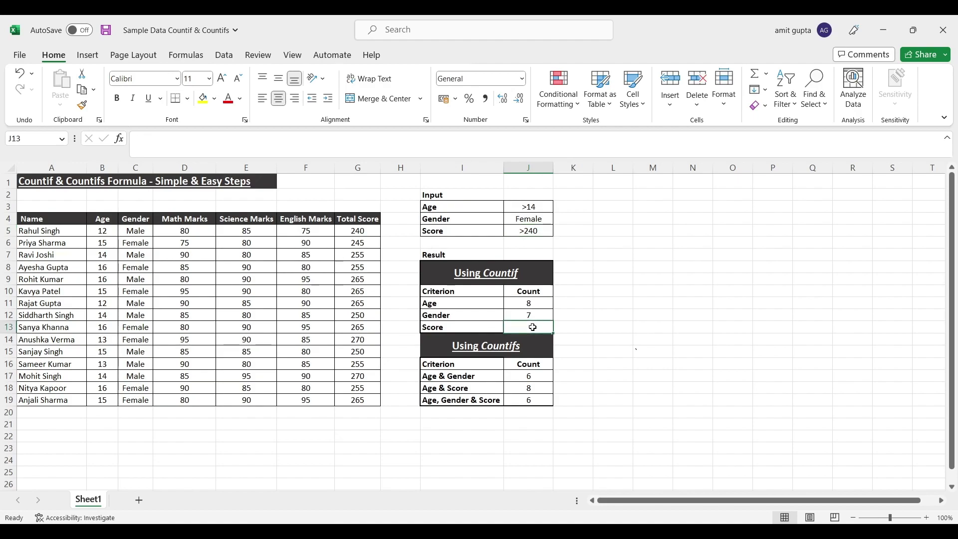
{"action": "type", "text": "=coun"}
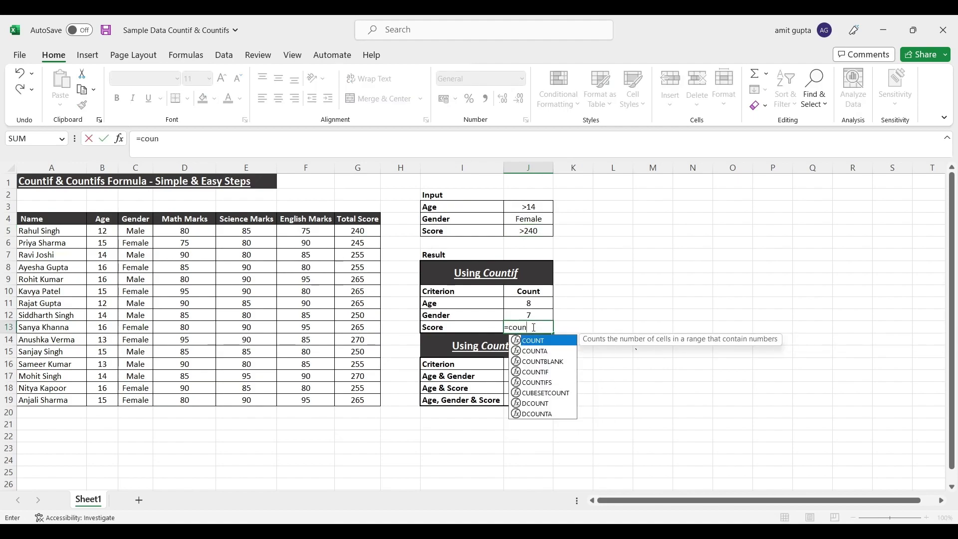
{"action": "type", "text": "tif("}
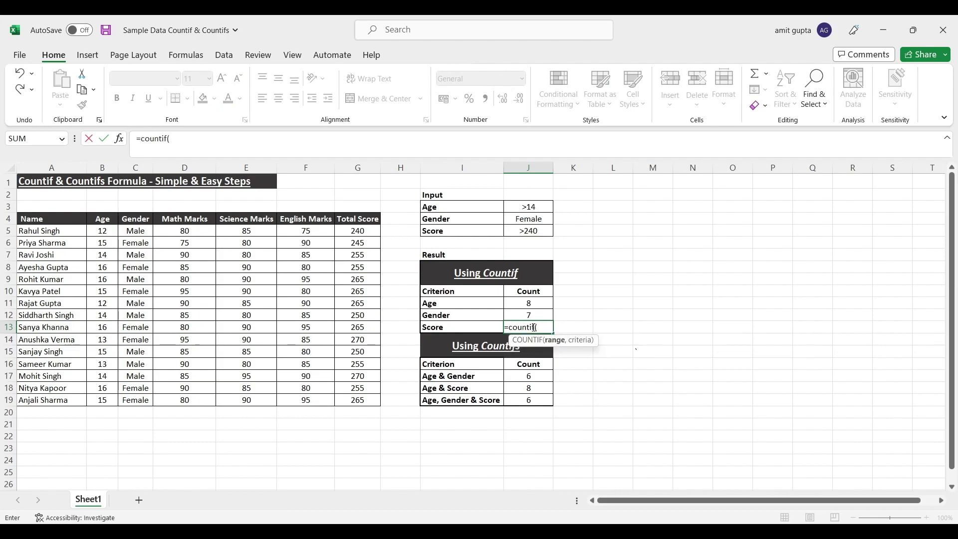
{"action": "left_click_drag", "start_coordinate": [353, 221], "coordinate": [354, 223]}
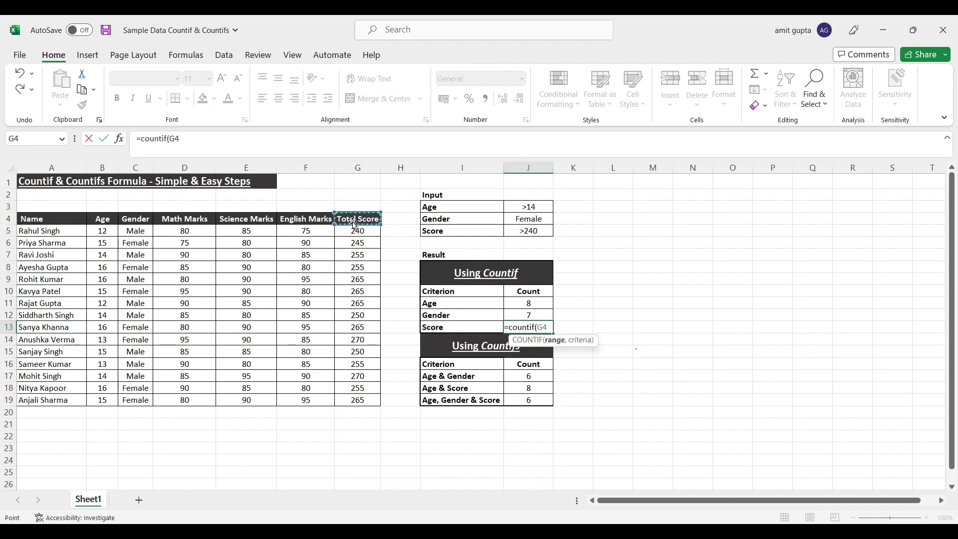
{"action": "scroll", "coordinate": [353, 223], "scroll_direction": "up", "scroll_amount": 8}
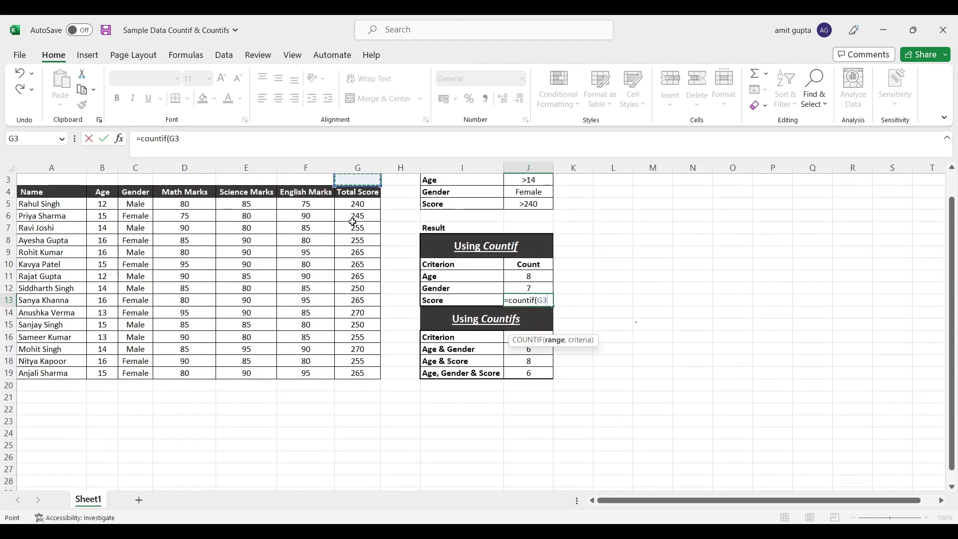
{"action": "left_click_drag", "start_coordinate": [353, 223], "coordinate": [353, 222]}
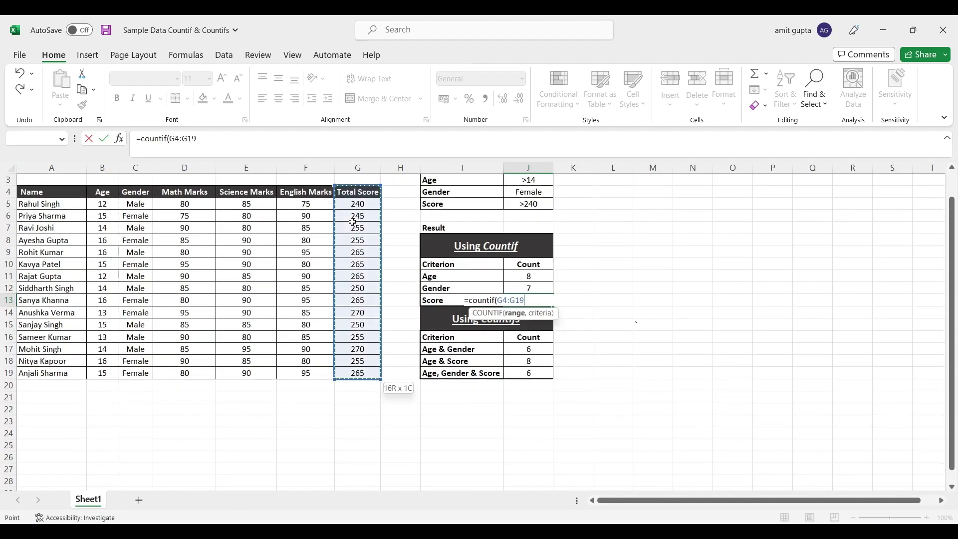
{"action": "key", "text": "F4"}
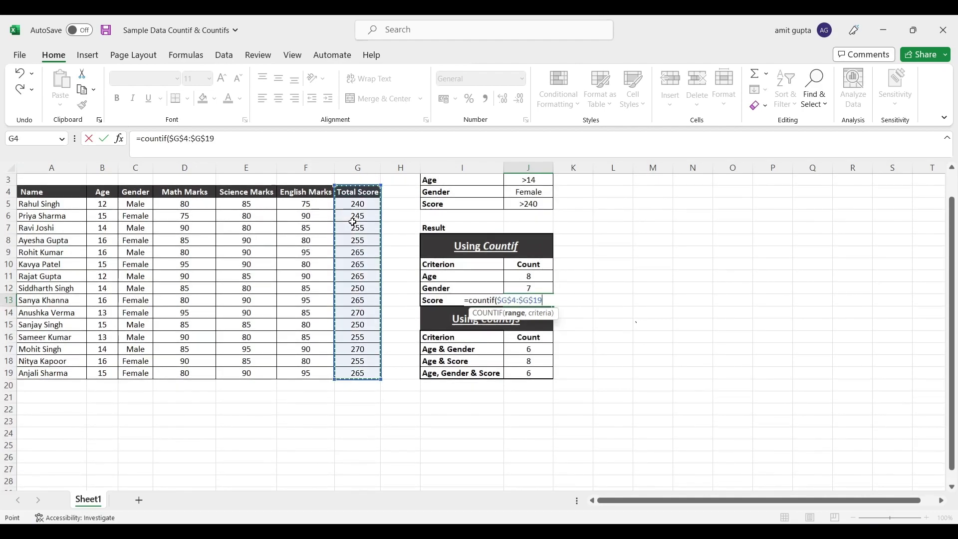
{"action": "type", "text": ","}
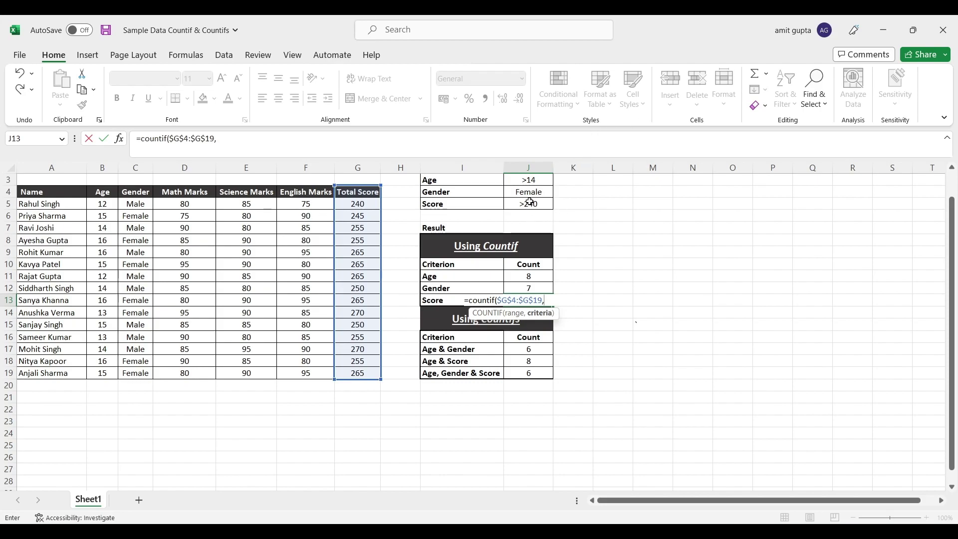
{"action": "left_click", "coordinate": [529, 202]}
{"action": "key", "text": "Return"}
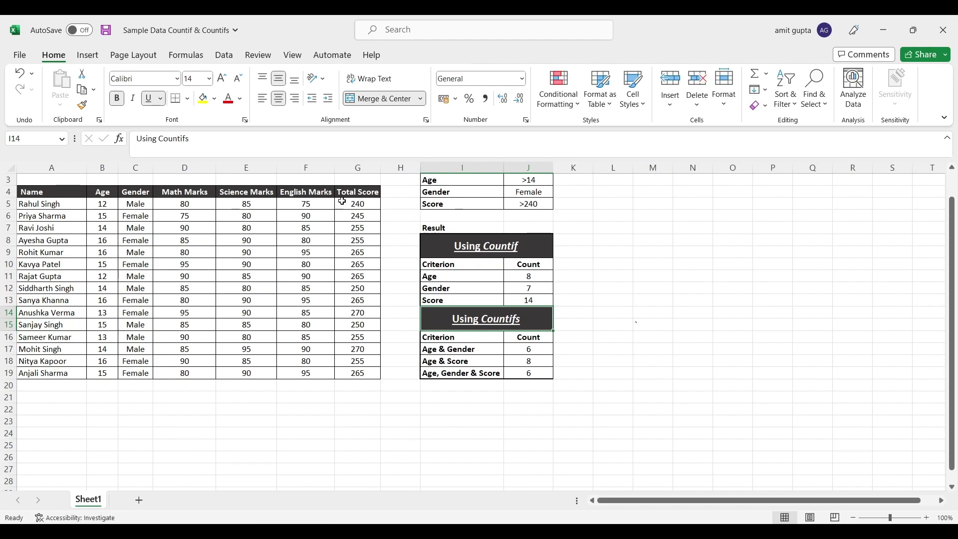
- Change the Score criterion in J5 to >250, dropping the Score count to 11
{"action": "left_click", "coordinate": [528, 203]}
{"action": "left_click", "coordinate": [174, 139]}
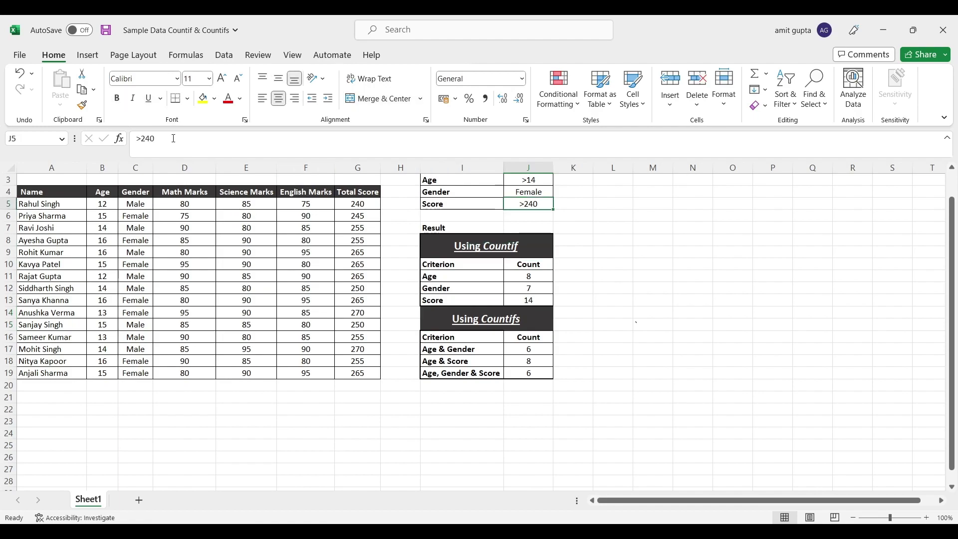
{"action": "key", "text": "BackSpace"}
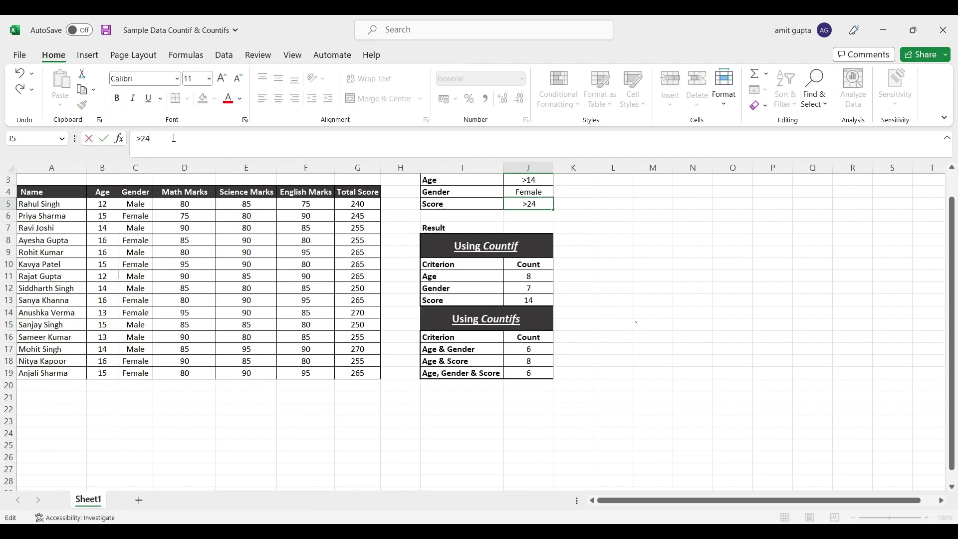
{"action": "key", "text": "BackSpace"}
{"action": "type", "text": "50"}
{"action": "key", "text": "Return"}
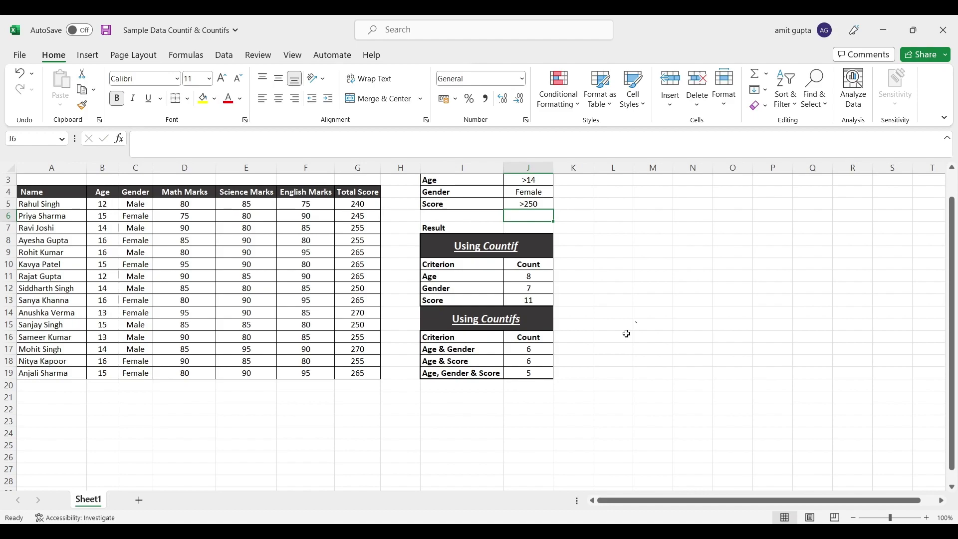
- Review the three Countif formulas, then select the Countifs results J17:J19
{"action": "left_click", "coordinate": [479, 276]}
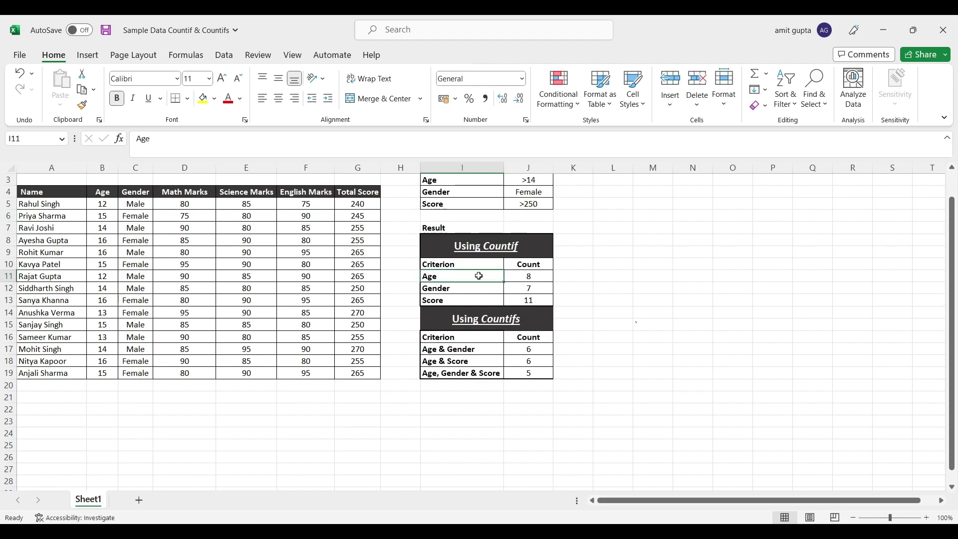
{"action": "left_click", "coordinate": [539, 277]}
{"action": "left_click", "coordinate": [476, 285]}
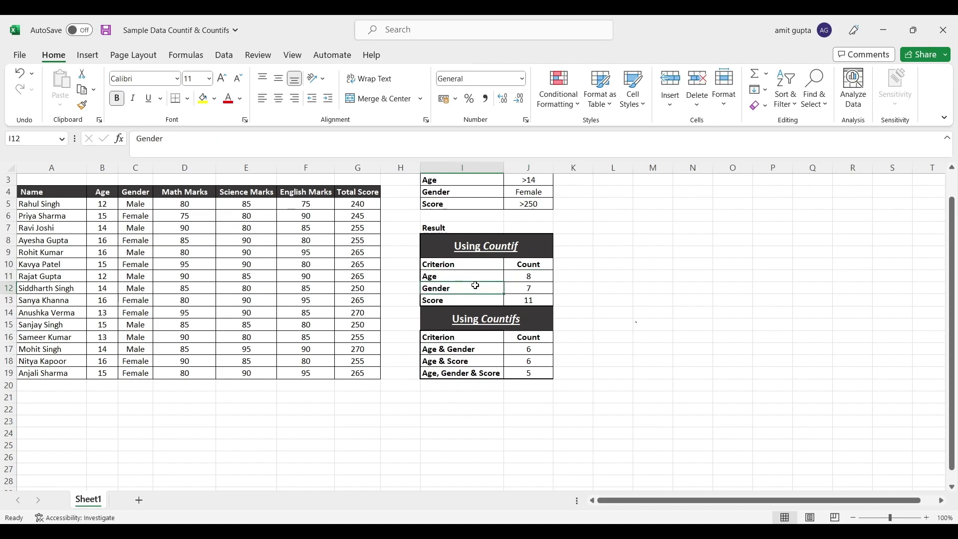
{"action": "left_click", "coordinate": [531, 289]}
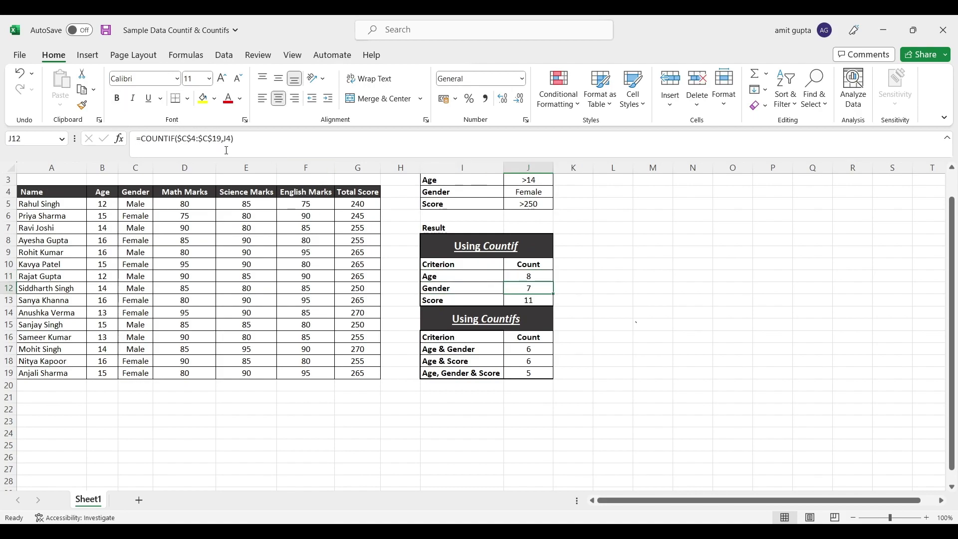
{"action": "left_click", "coordinate": [434, 299]}
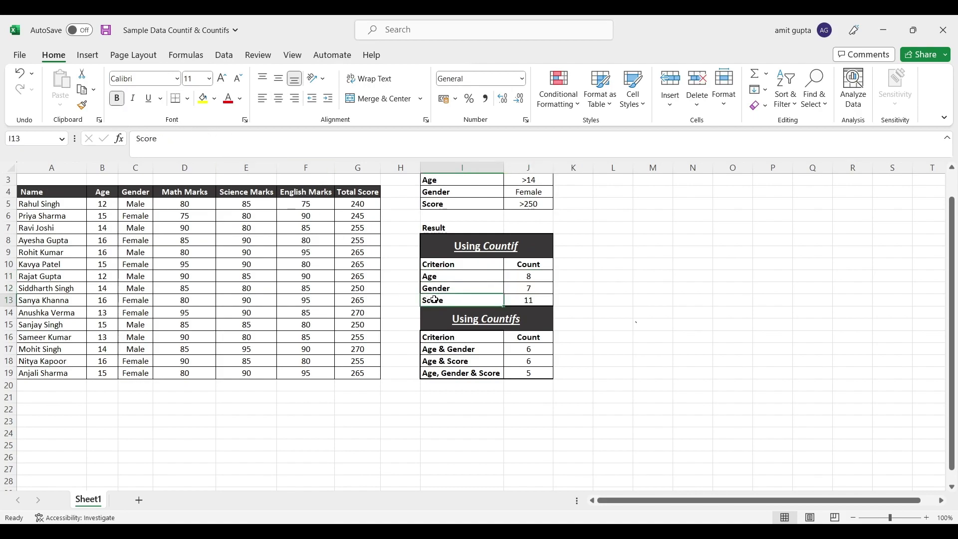
{"action": "left_click", "coordinate": [529, 300]}
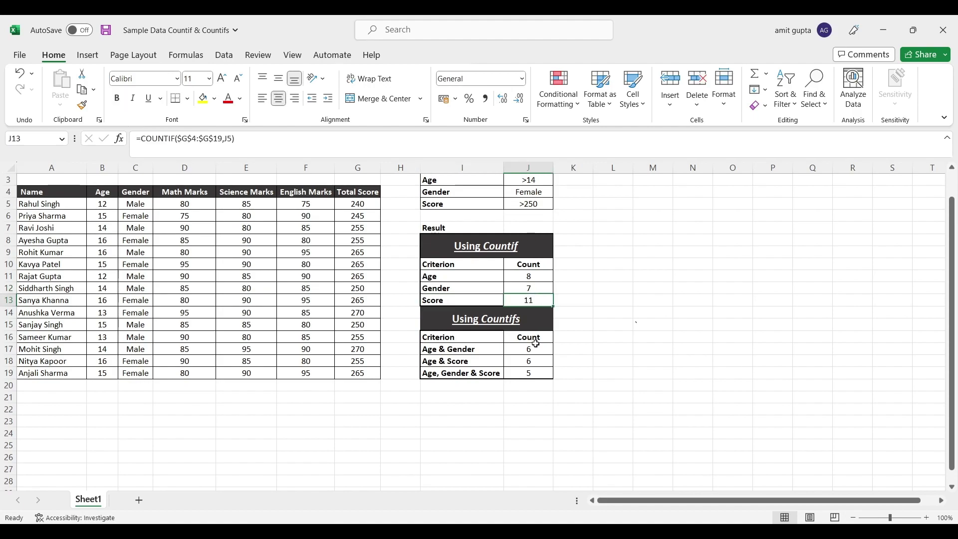
{"action": "left_click_drag", "start_coordinate": [534, 349], "coordinate": [531, 373]}
{"action": "key", "text": "Delete"}
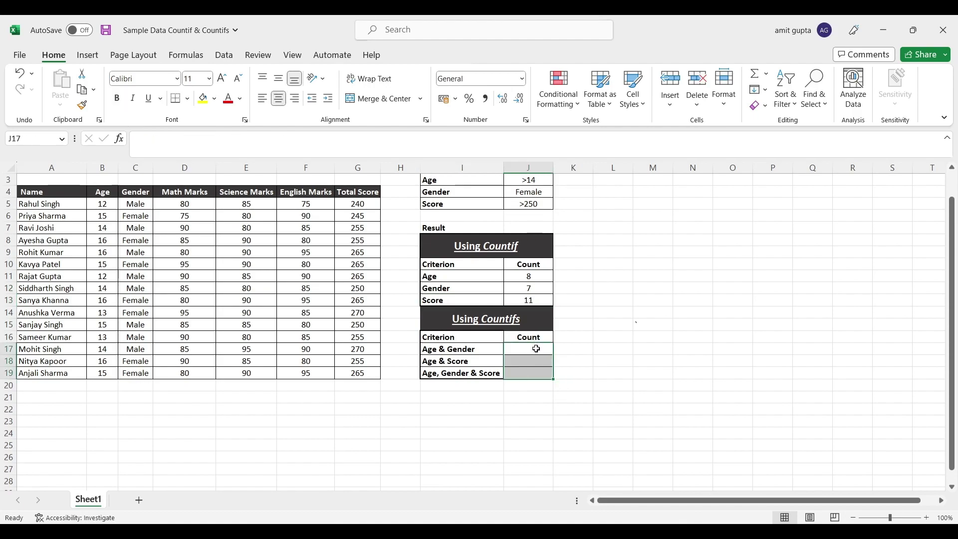
{"action": "key", "text": "Up"}
{"action": "key", "text": "Down"}
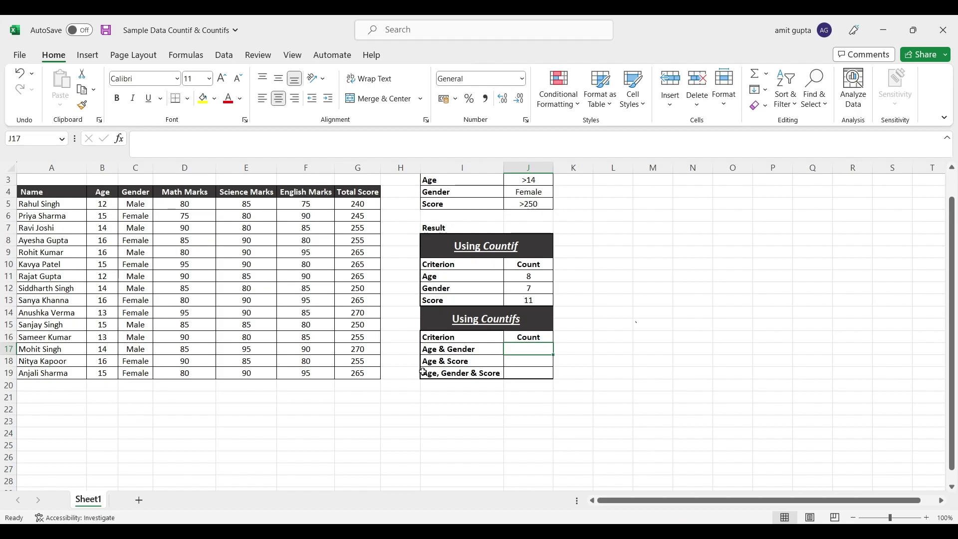
{"action": "left_click", "coordinate": [474, 363]}
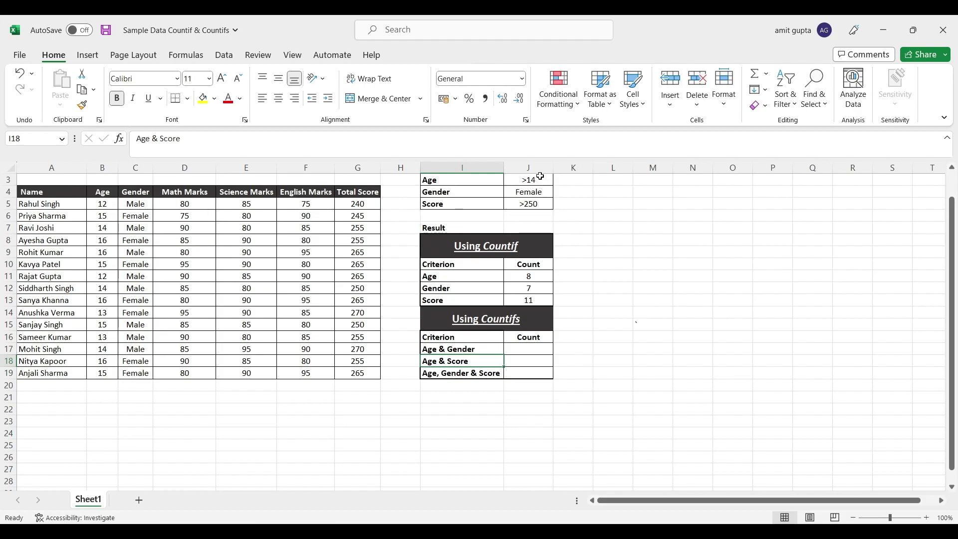
{"action": "left_click", "coordinate": [540, 178]}
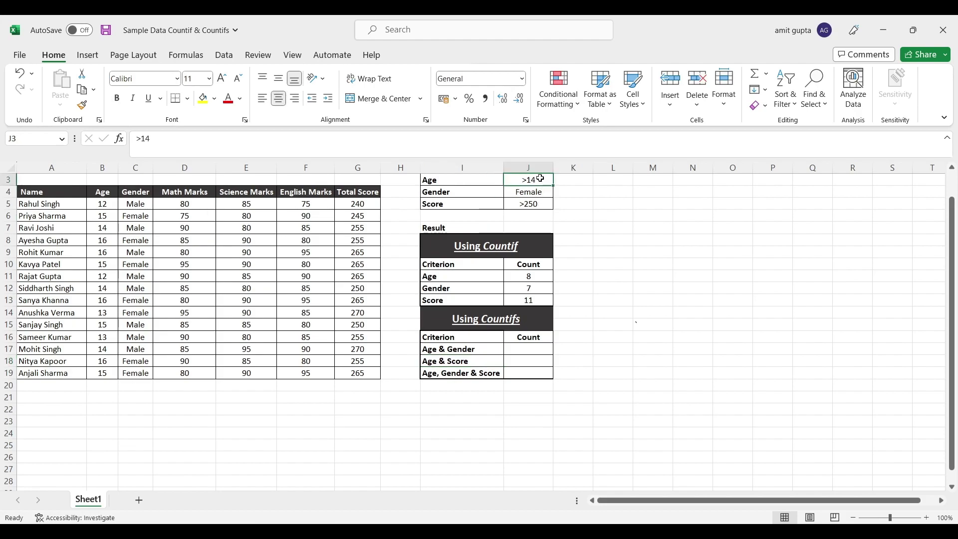
{"action": "left_click", "coordinate": [533, 204]}
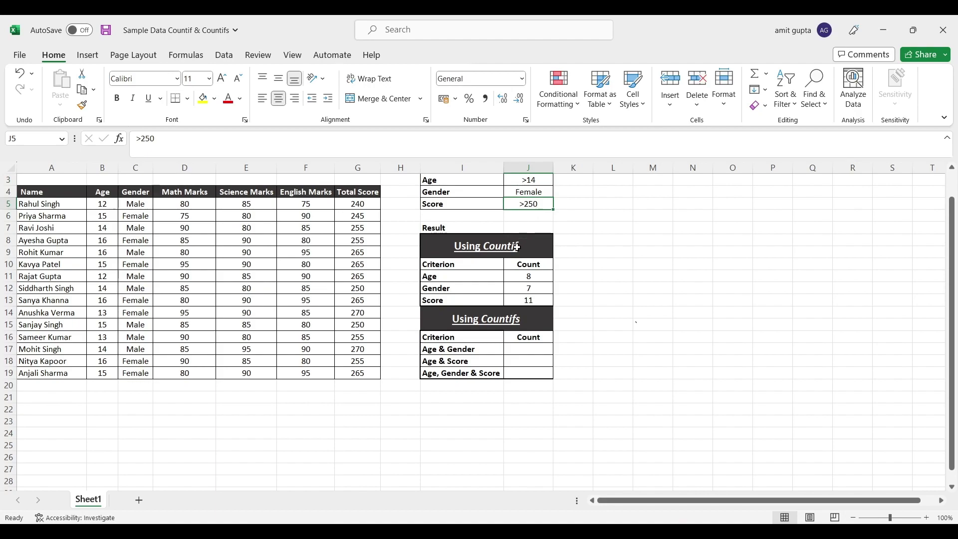
{"action": "left_click", "coordinate": [464, 372]}
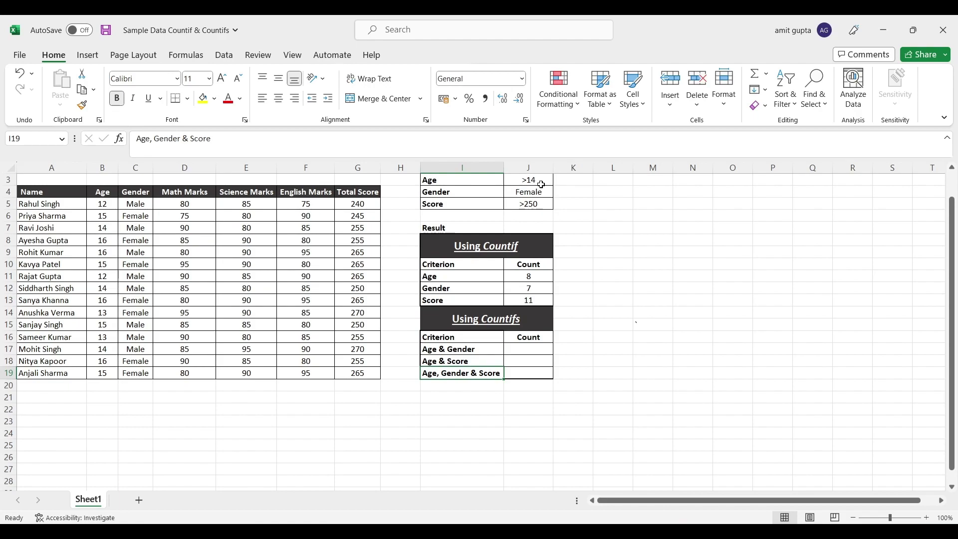
{"action": "left_click", "coordinate": [516, 350]}
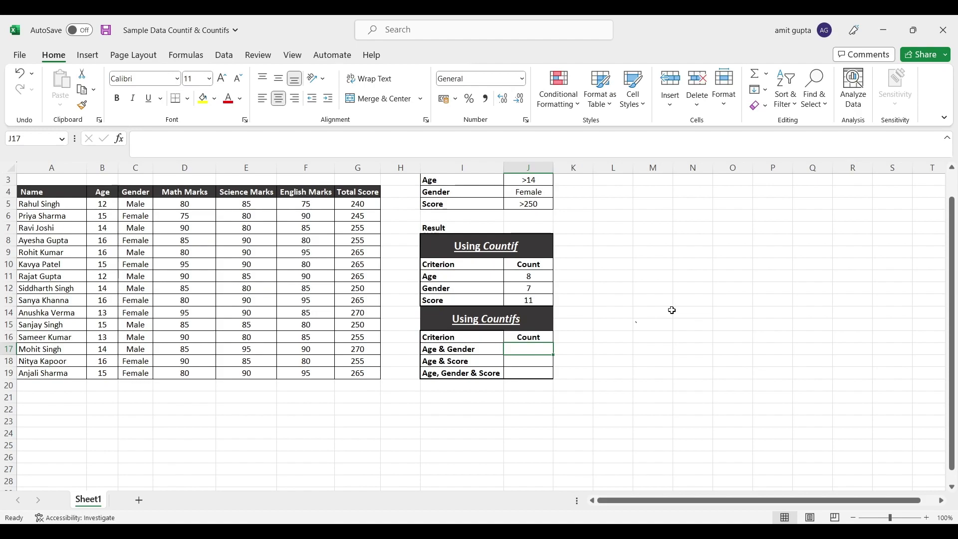
- Start =COUNTIFS in J17 with the Age range $B$4:$B$19 and criterion J3
{"action": "type", "text": "="}
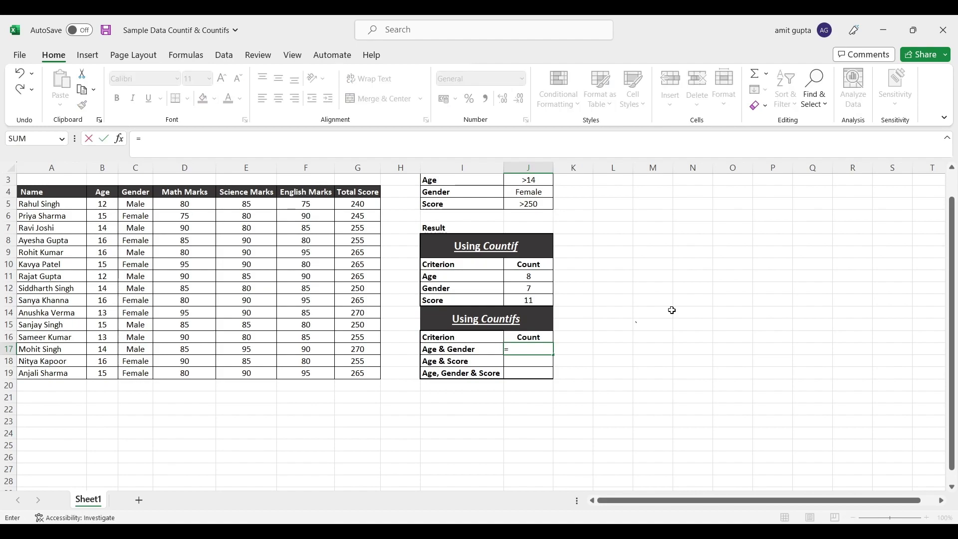
{"action": "type", "text": "coun"}
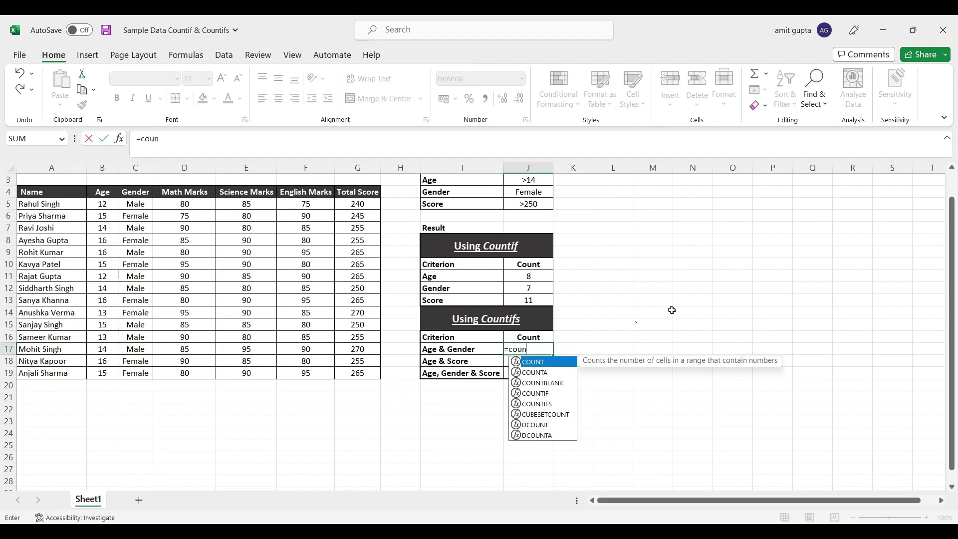
{"action": "type", "text": "tifs"}
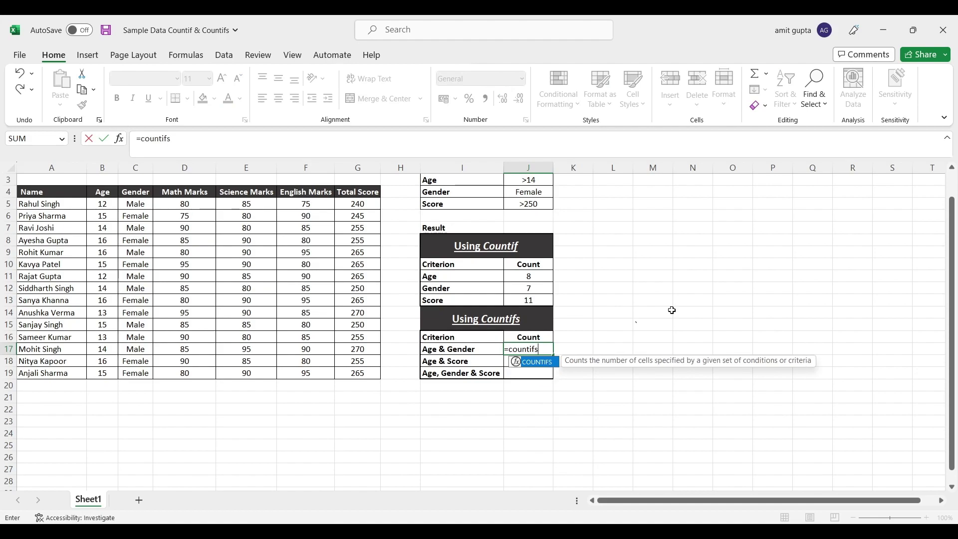
{"action": "key", "text": "Tab"}
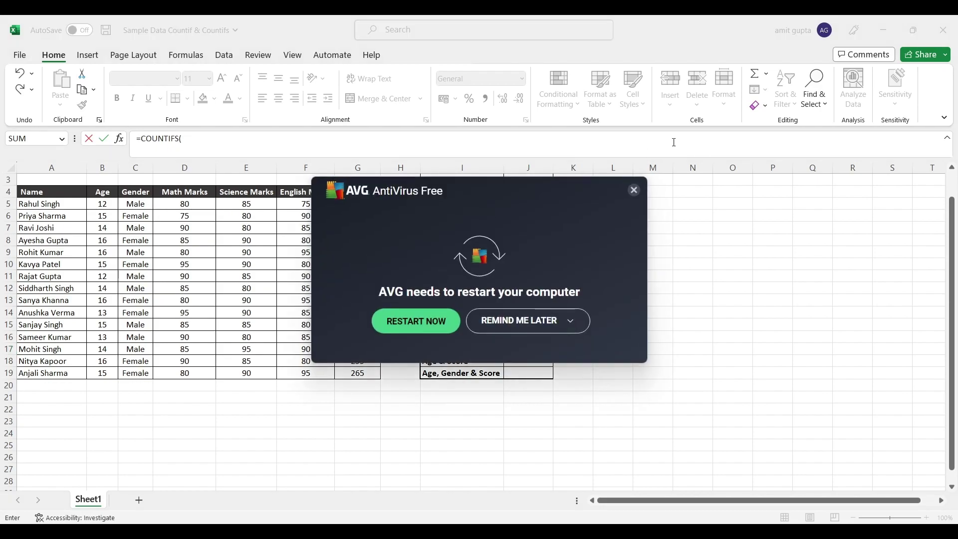
{"action": "left_click", "coordinate": [634, 190]}
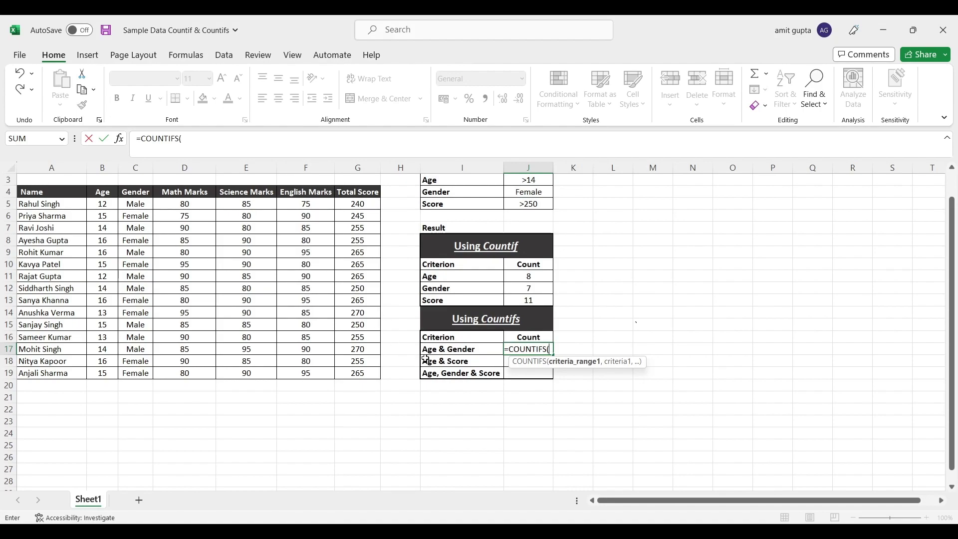
{"action": "left_click", "coordinate": [105, 197]}
{"action": "key", "text": "ctrl+shift+Down"}
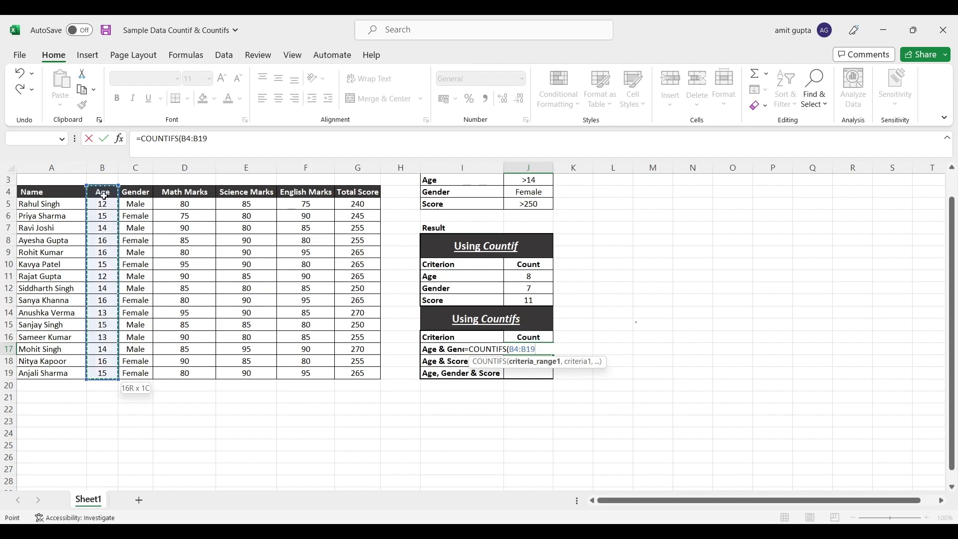
{"action": "key", "text": "F4"}
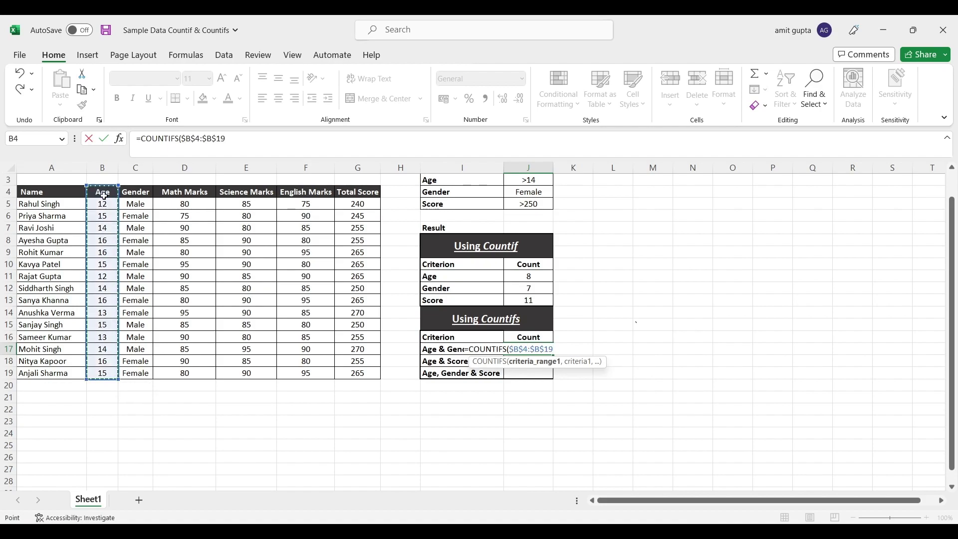
{"action": "type", "text": ","}
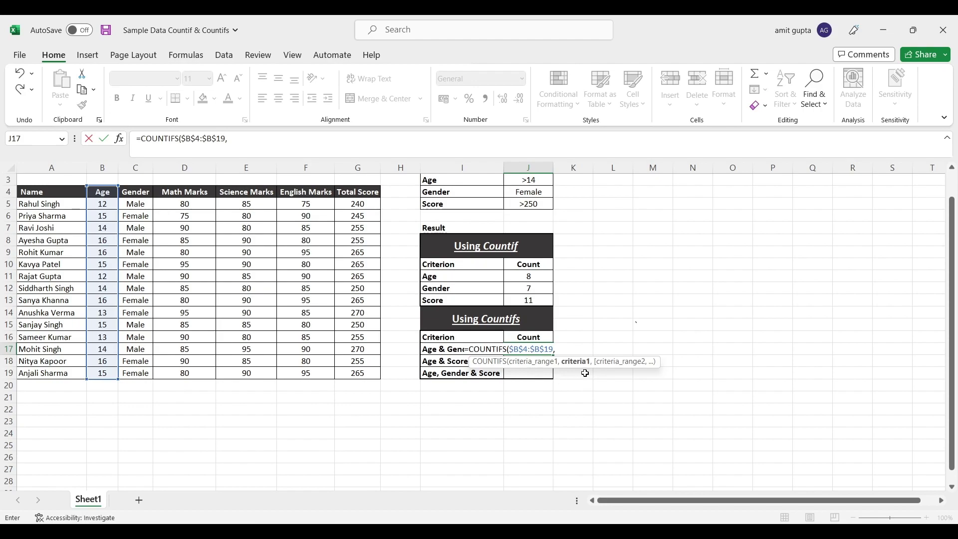
{"action": "left_click", "coordinate": [526, 182]}
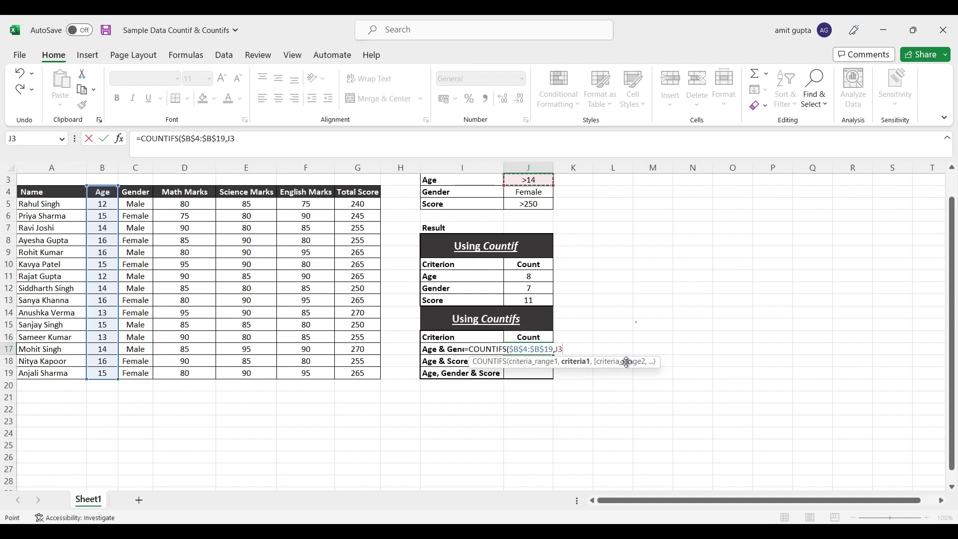
{"action": "type", "text": ","}
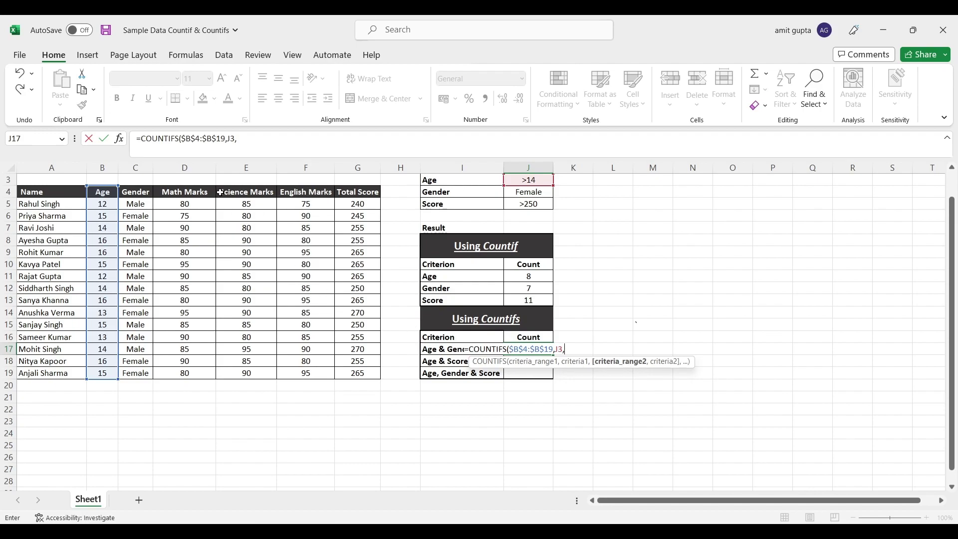
- Add the Gender range $C$4:$C$19 with criterion J4 and commit, giving 6
{"action": "left_click", "coordinate": [130, 194]}
{"action": "key", "text": "ctrl+shift+Down"}
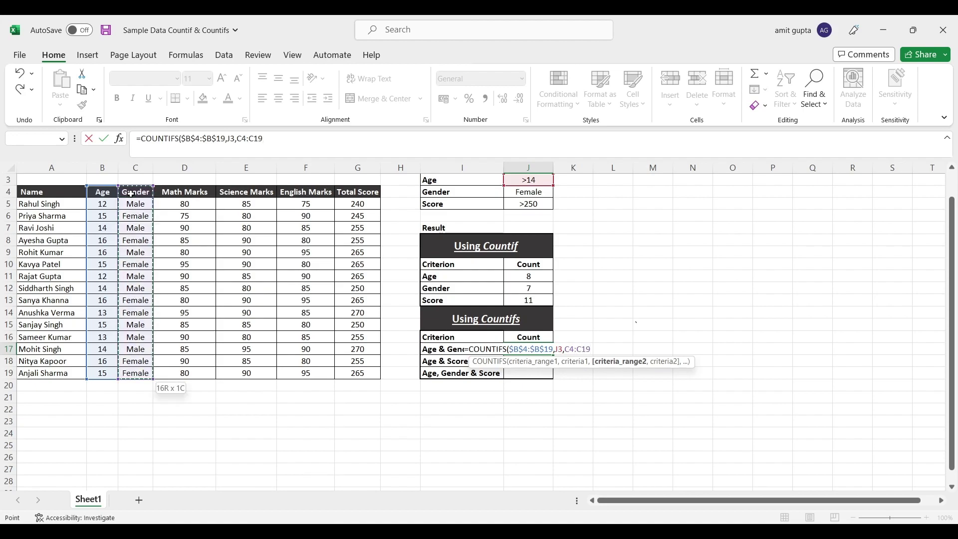
{"action": "key", "text": "F4"}
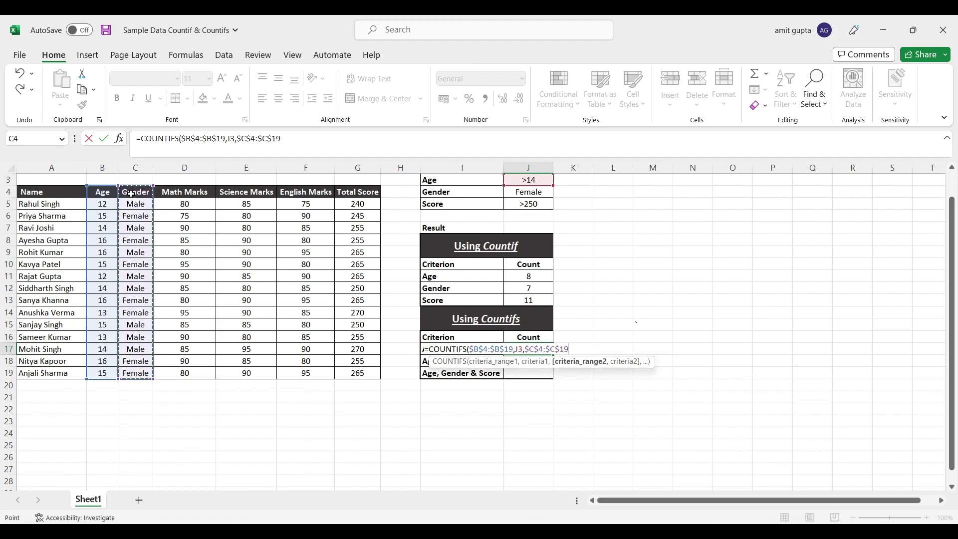
{"action": "type", "text": ","}
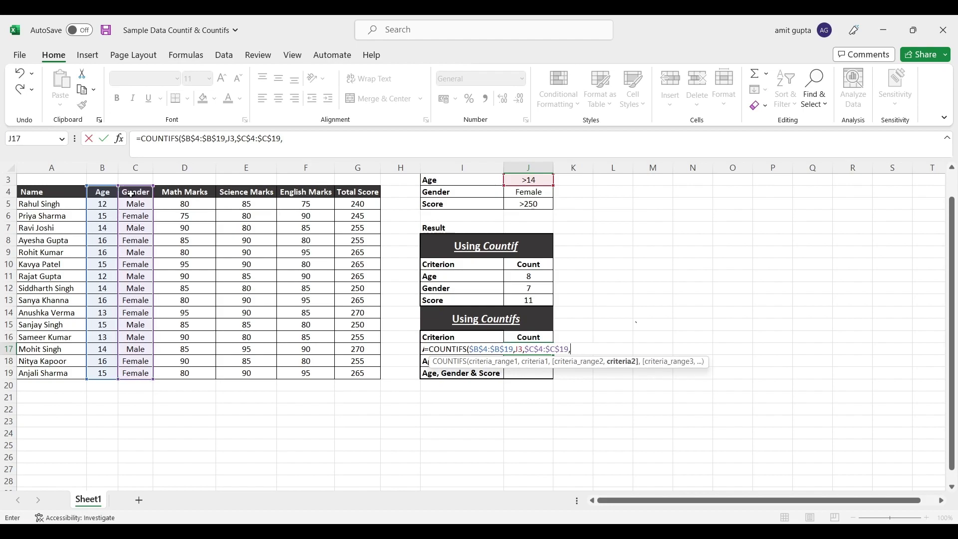
{"action": "left_click", "coordinate": [530, 197]}
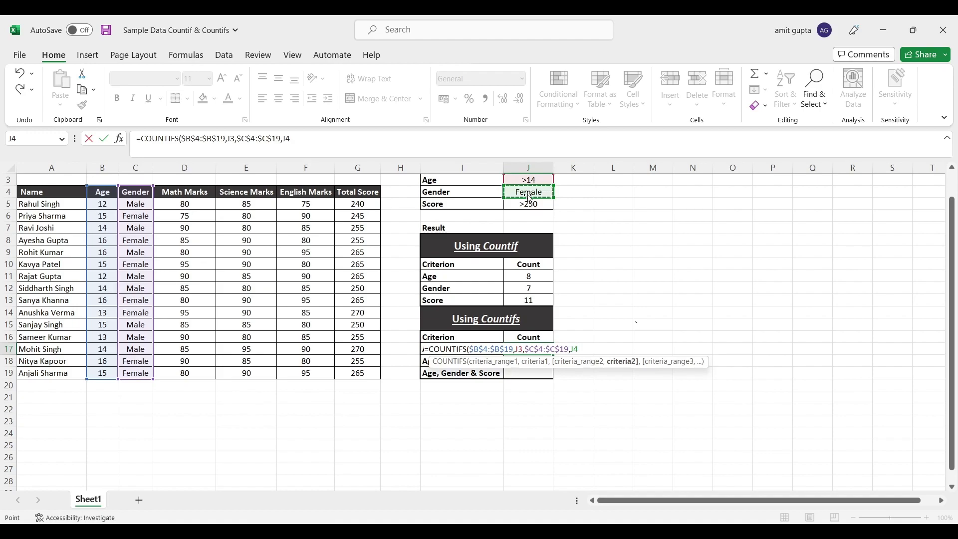
{"action": "type", "text": ")"}
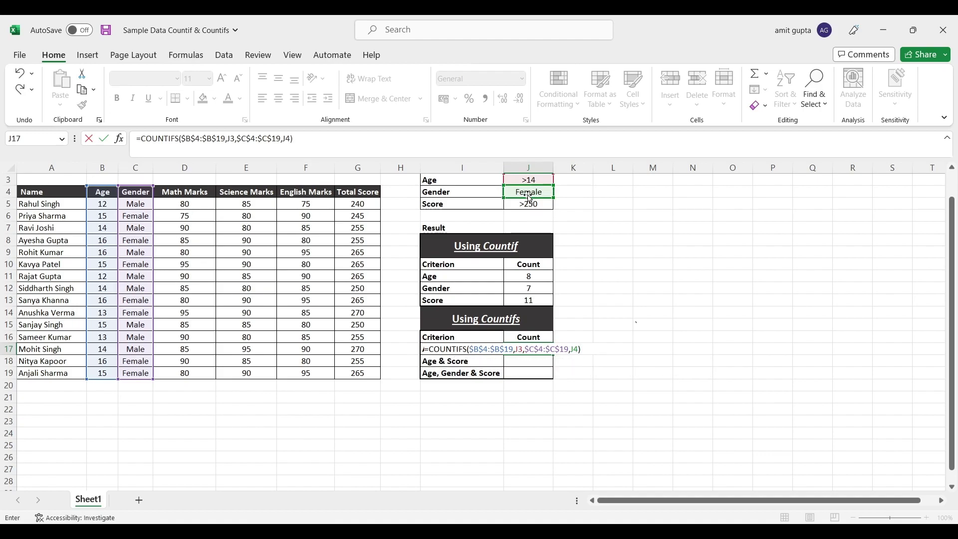
{"action": "key", "text": "Return"}
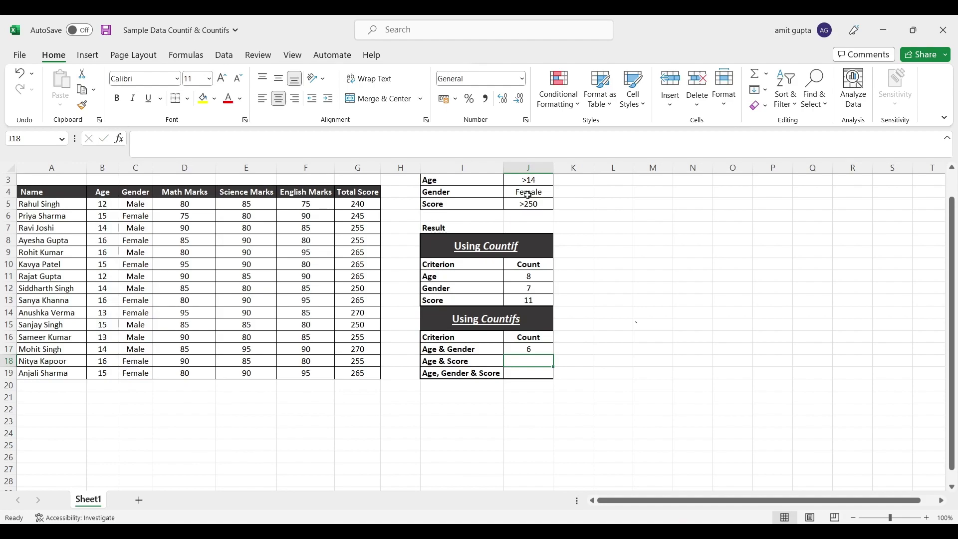
- Turn on header filters and filter the Gender column to show only Female students
{"action": "key", "text": "Up"}
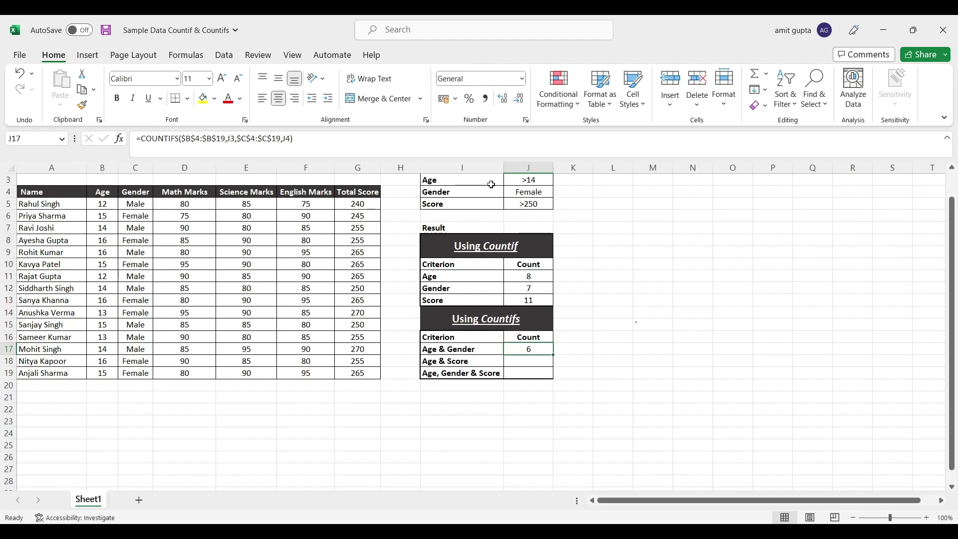
{"action": "left_click", "coordinate": [289, 191]}
{"action": "key", "text": "shift+space"}
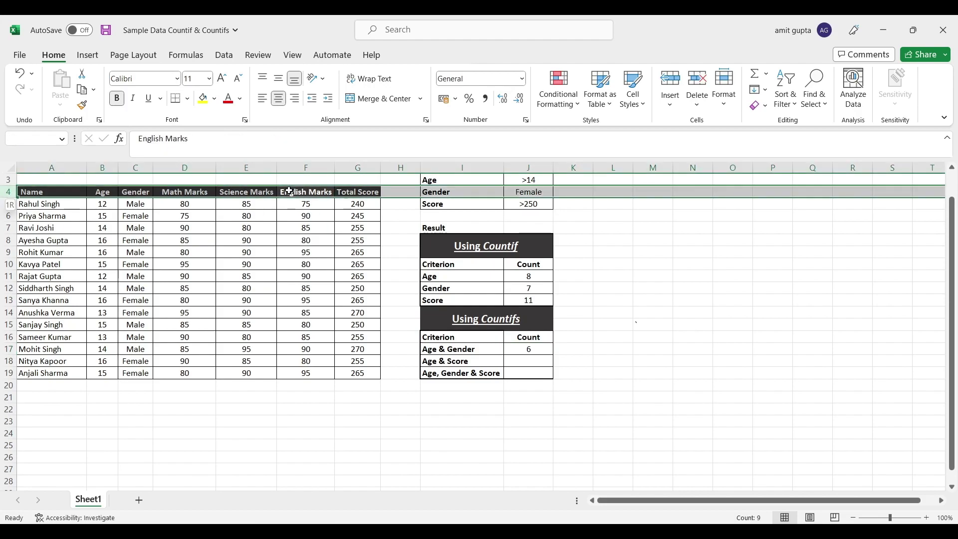
{"action": "key", "text": "ctrl+shift+l"}
{"action": "left_click", "coordinate": [198, 244]}
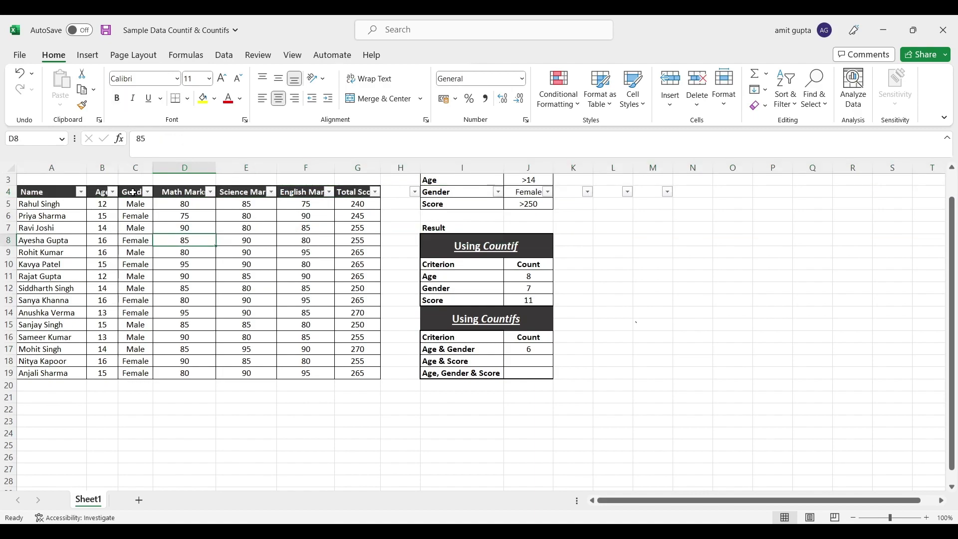
{"action": "left_click", "coordinate": [148, 192]}
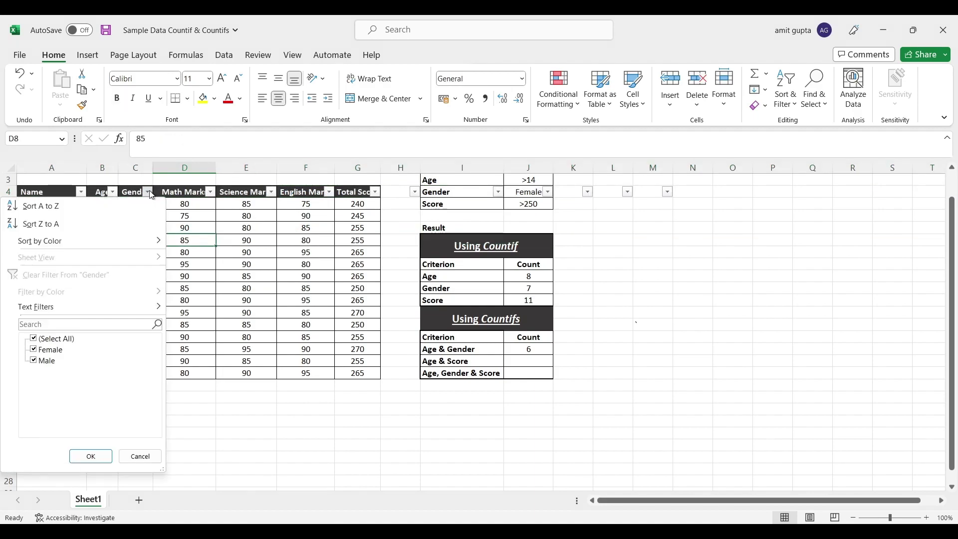
{"action": "left_click", "coordinate": [33, 360]}
{"action": "left_click", "coordinate": [32, 360]}
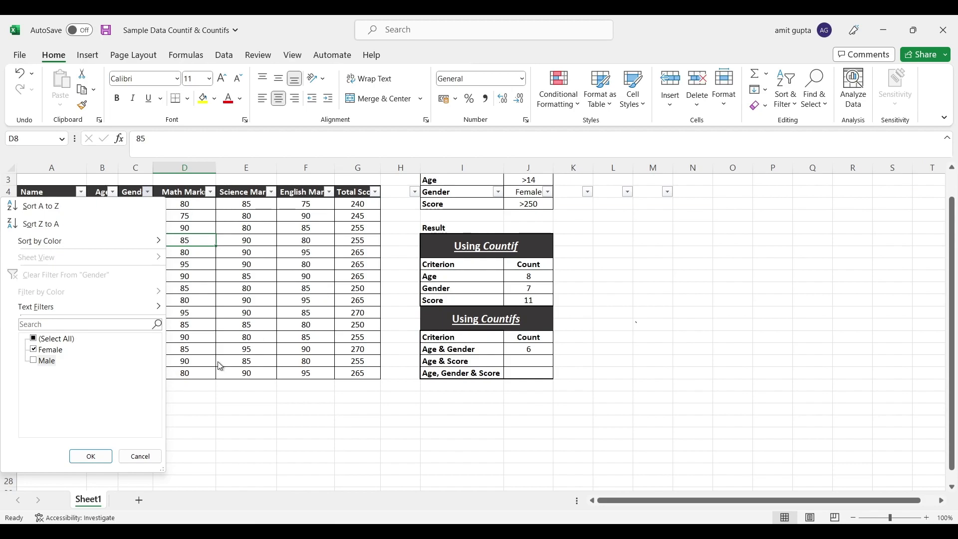
{"action": "left_click", "coordinate": [90, 456]}
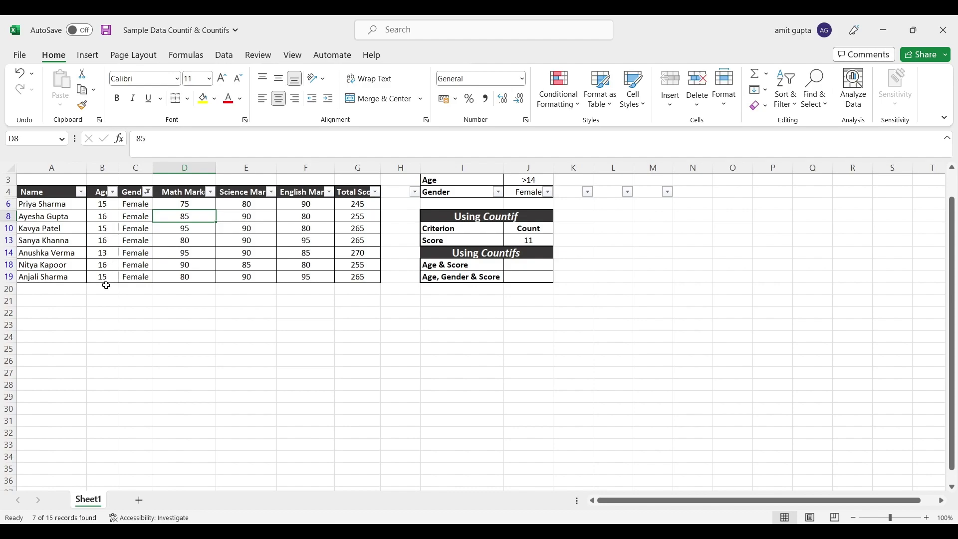
- Show all genders again and switch the table's filters off
{"action": "left_click", "coordinate": [148, 192]}
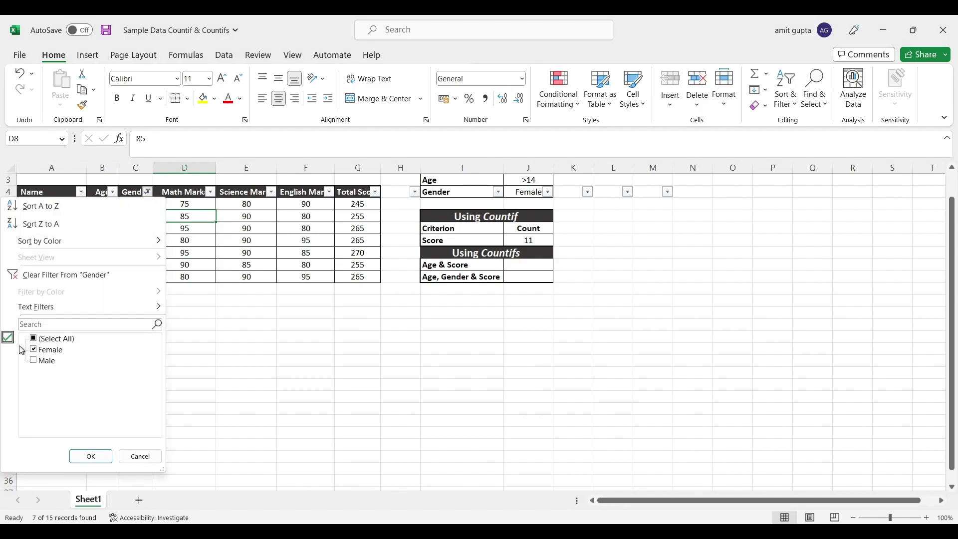
{"action": "left_click", "coordinate": [39, 340]}
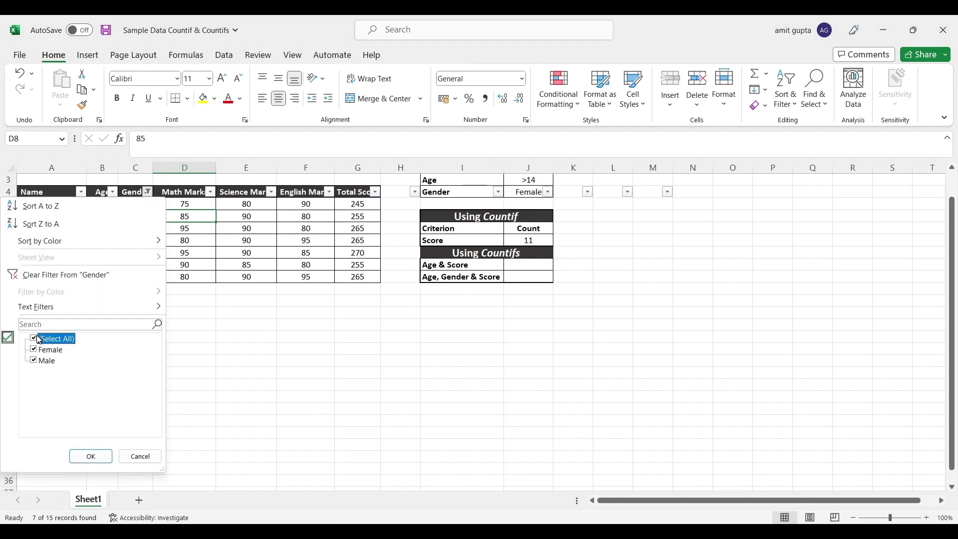
{"action": "left_click", "coordinate": [91, 456]}
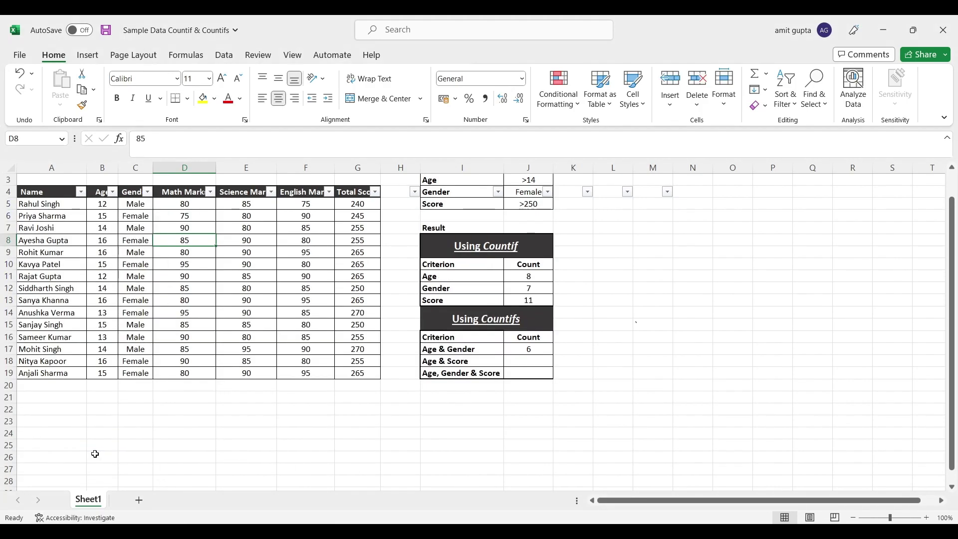
{"action": "left_click", "coordinate": [527, 352]}
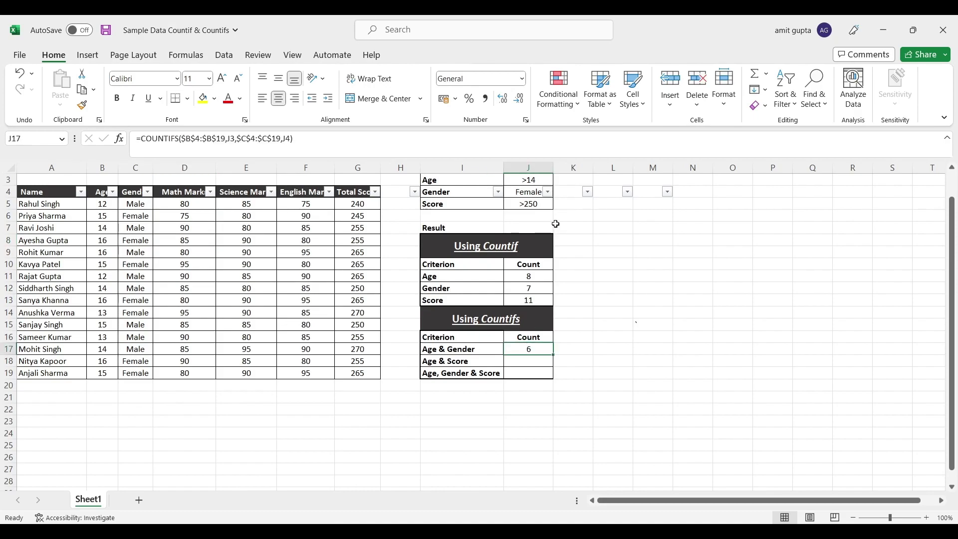
{"action": "key", "text": "ctrl+shift+l"}
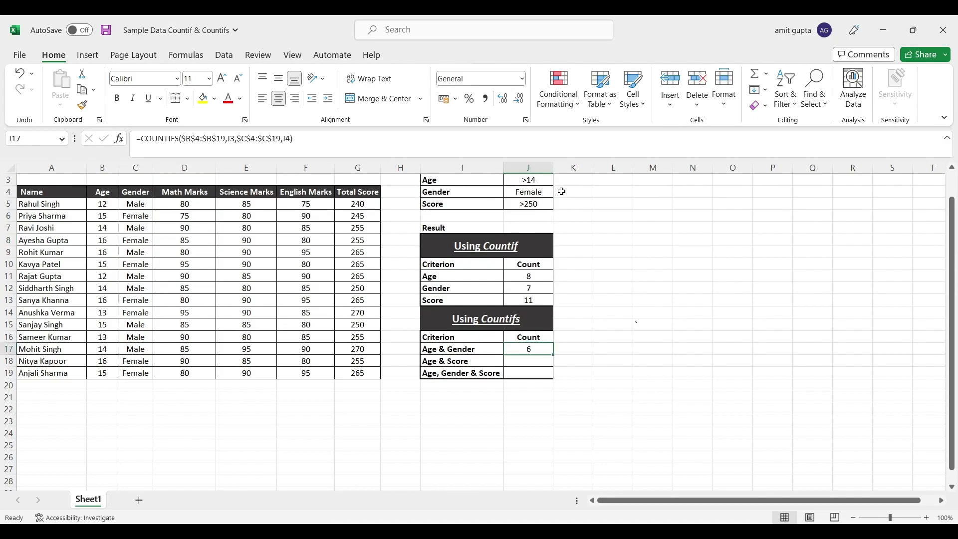
- Start =COUNTIFS in J18 with the Age range $B$4:$B$19 and criterion J3 (>14)
{"action": "left_click", "coordinate": [532, 365]}
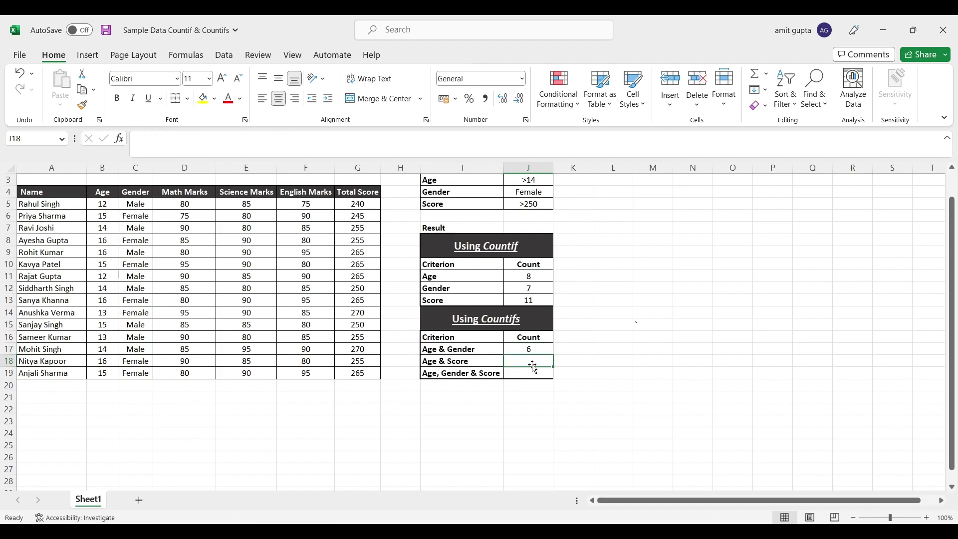
{"action": "type", "text": "="}
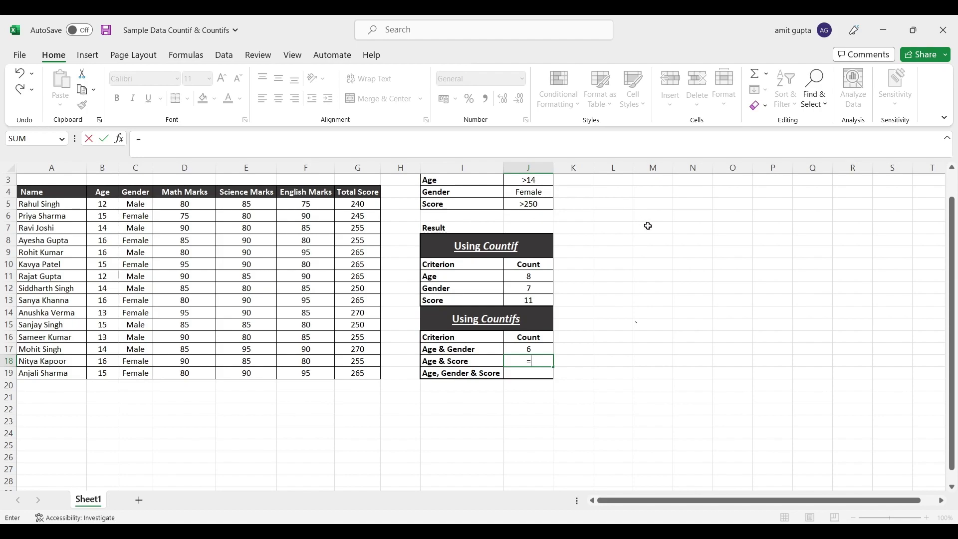
{"action": "type", "text": "co"}
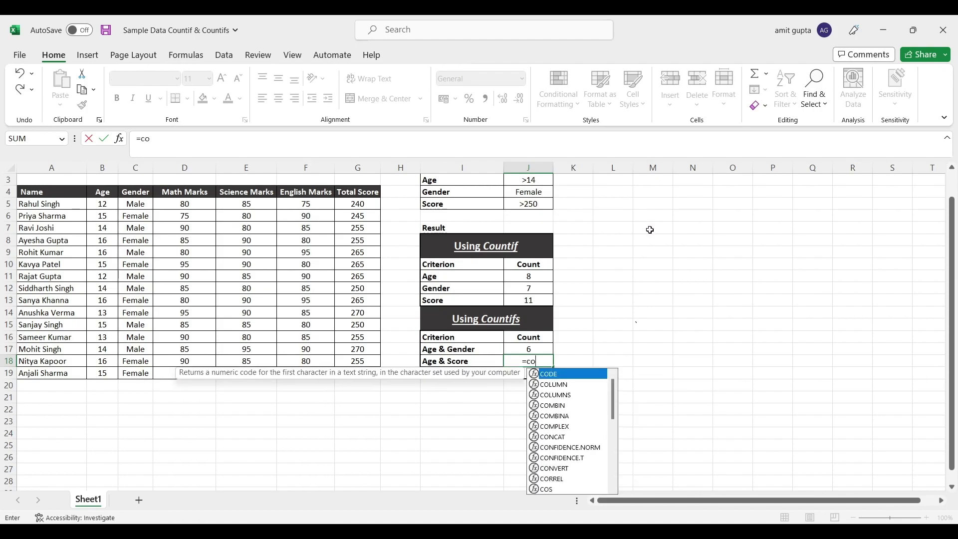
{"action": "type", "text": "untifs"}
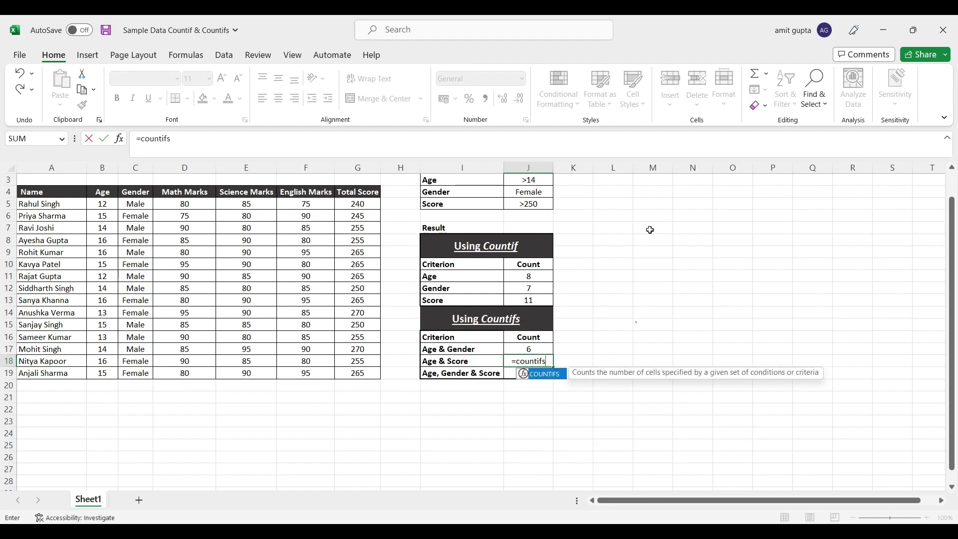
{"action": "type", "text": "("}
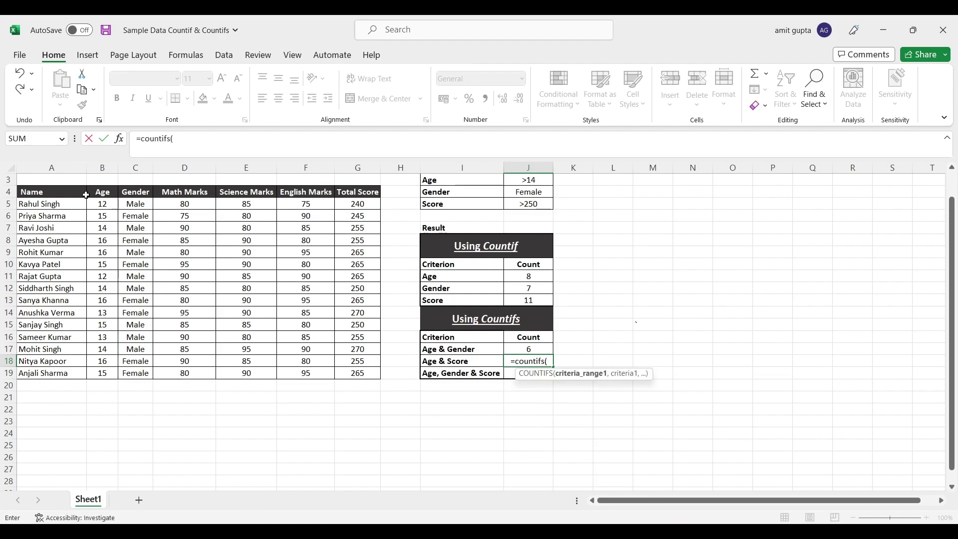
{"action": "left_click", "coordinate": [110, 195]}
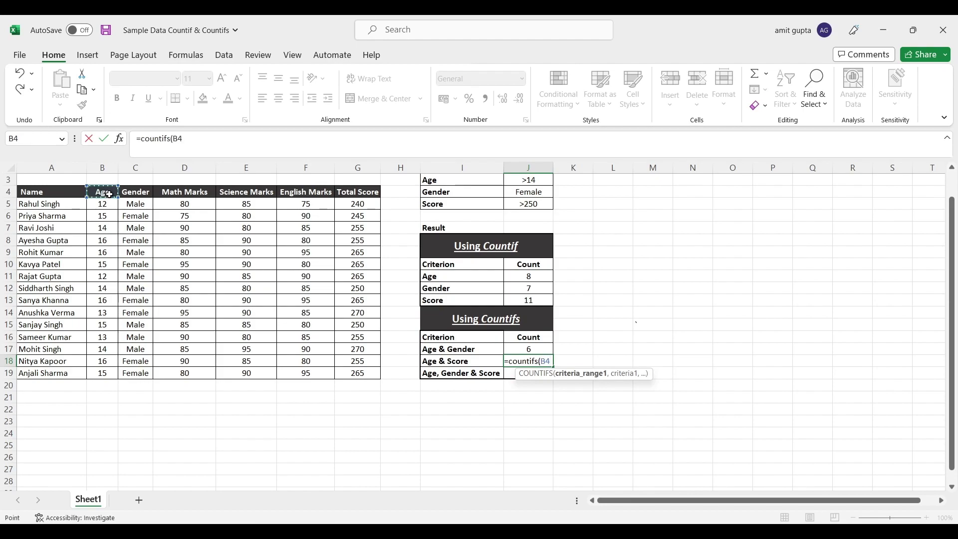
{"action": "key", "text": "ctrl+shift+Down"}
{"action": "key", "text": "F4"}
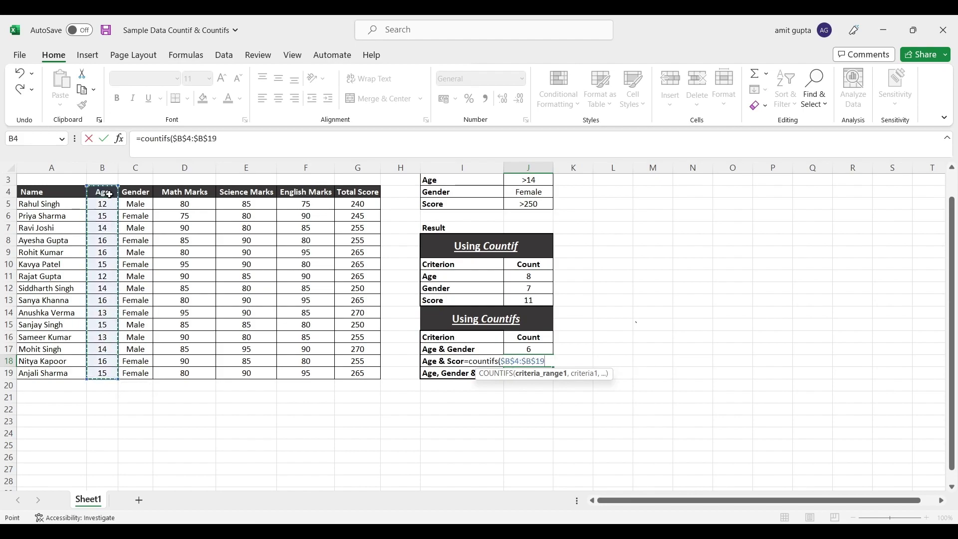
{"action": "type", "text": ","}
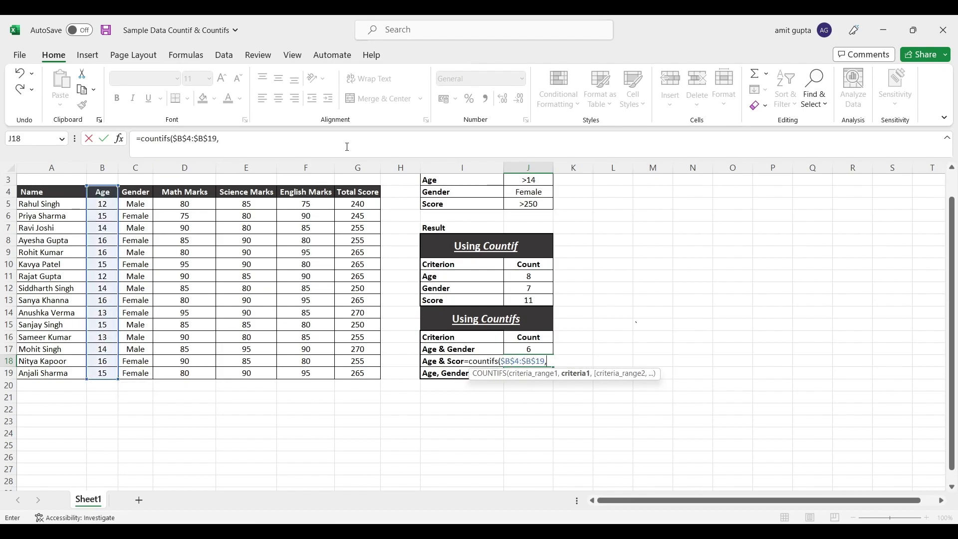
{"action": "left_click", "coordinate": [540, 181]}
{"action": "type", "text": ","}
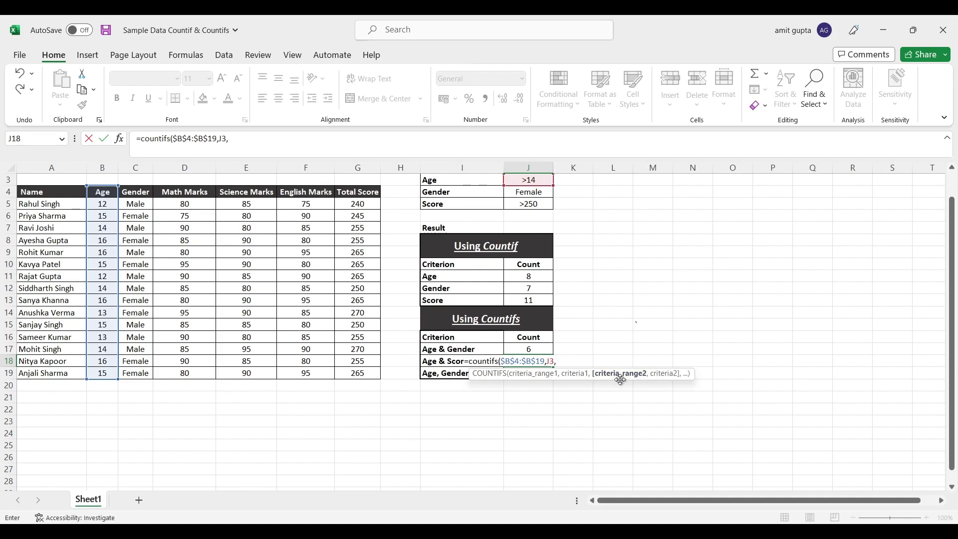
- Add the Total Score range $G$4:$G$19 with criterion J5 (>250), giving 6
{"action": "left_click", "coordinate": [363, 193]}
{"action": "key", "text": "ctrl+shift+Down"}
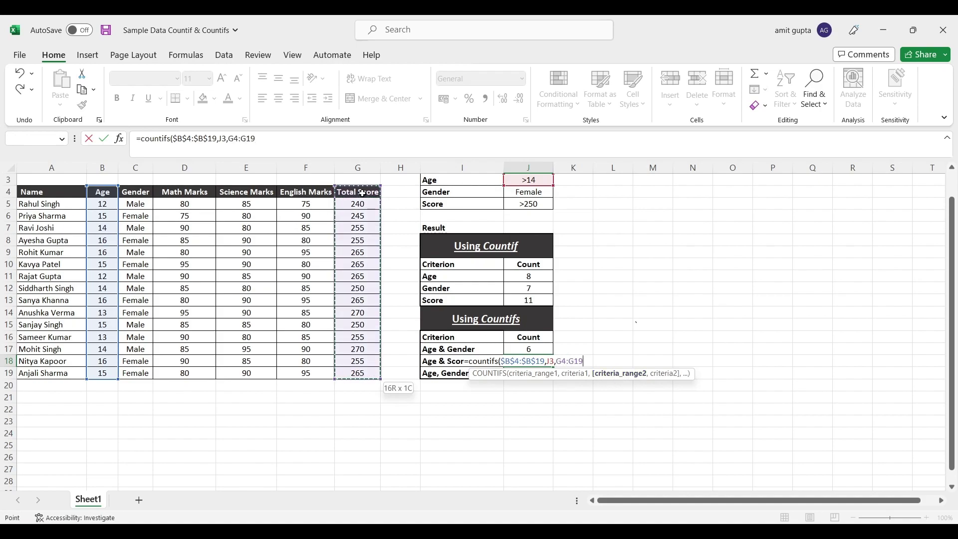
{"action": "key", "text": "F4"}
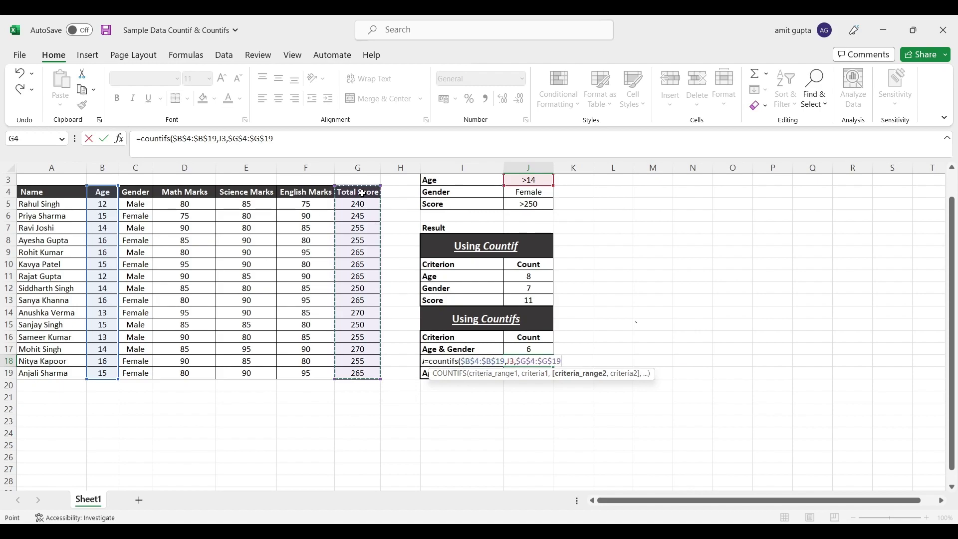
{"action": "type", "text": ","}
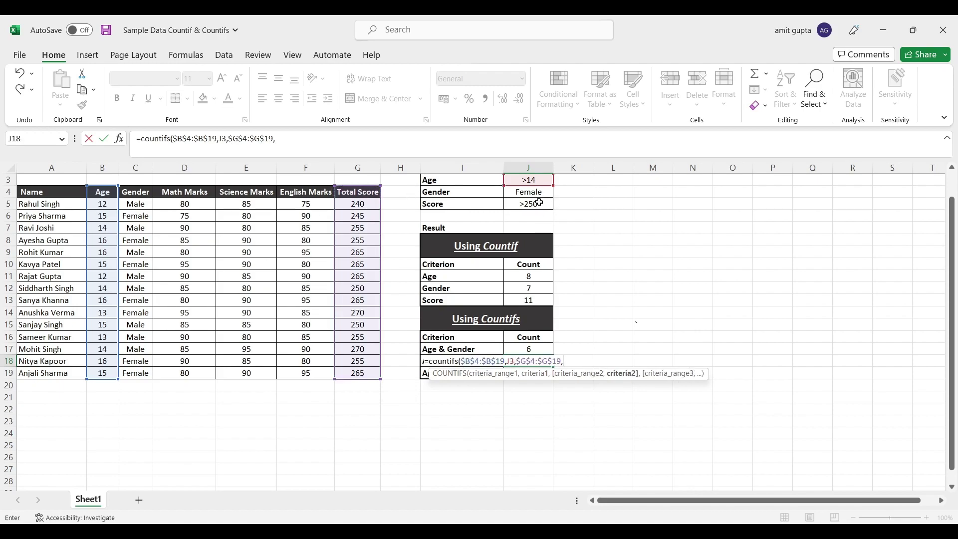
{"action": "left_click", "coordinate": [539, 202]}
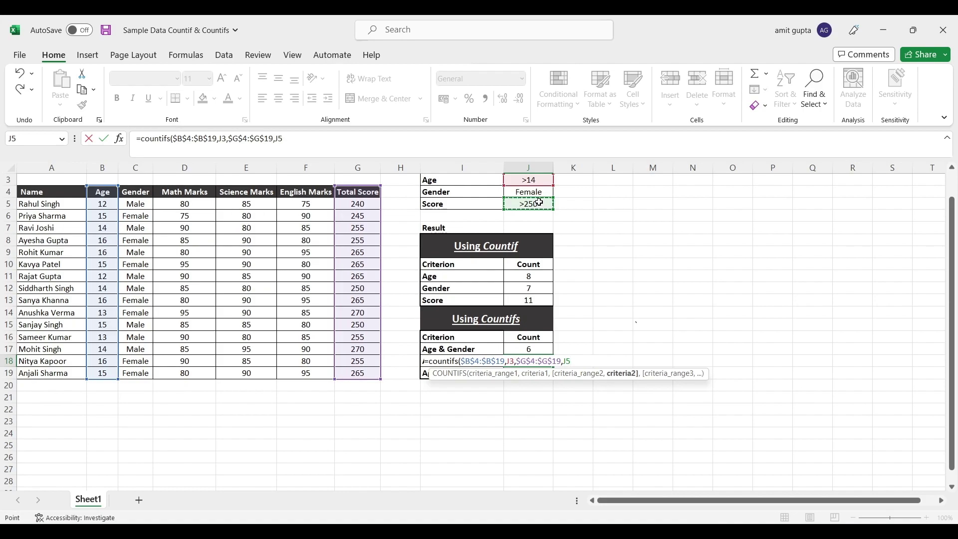
{"action": "key", "text": "Return"}
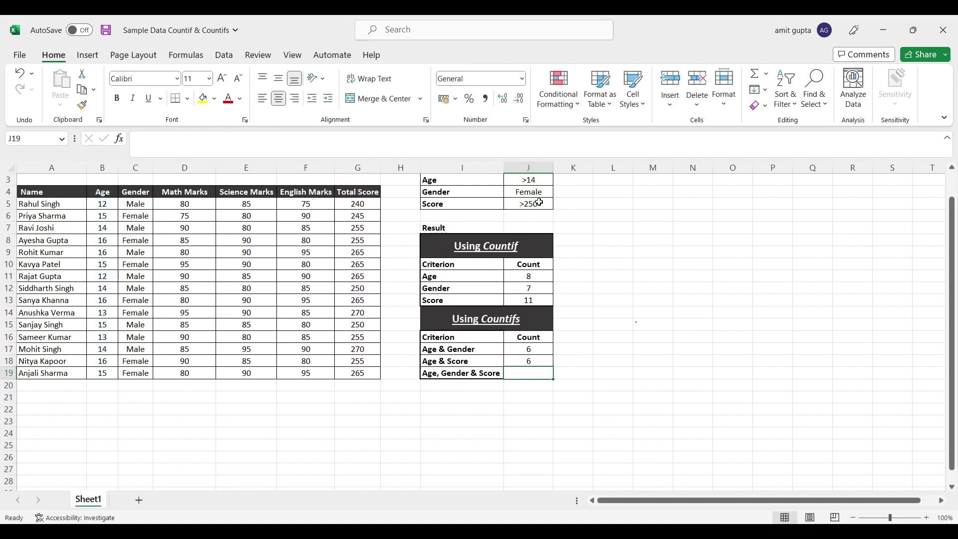
{"action": "left_click", "coordinate": [289, 192]}
{"action": "key", "text": "shift+space"}
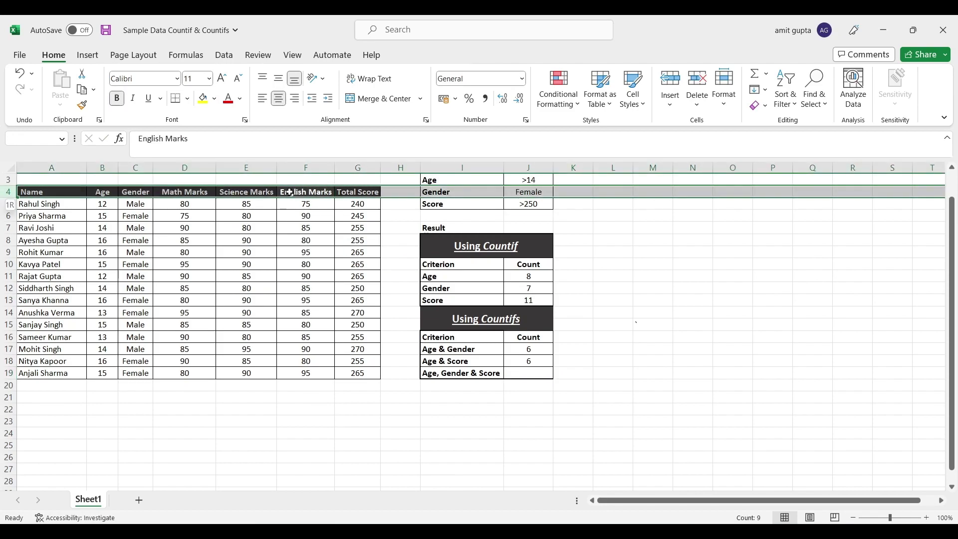
{"action": "key", "text": "ctrl+shift+l"}
{"action": "left_click", "coordinate": [335, 265]}
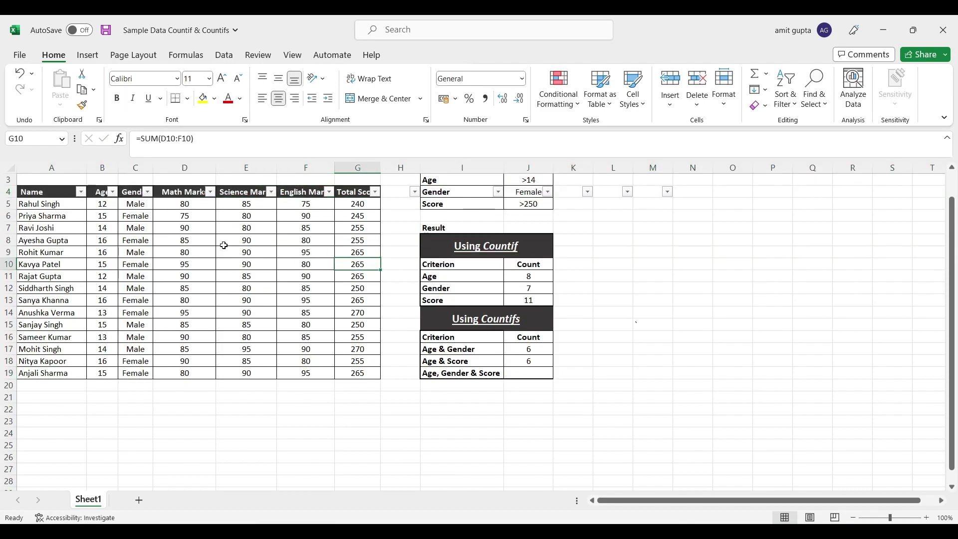
{"action": "left_click", "coordinate": [113, 192]}
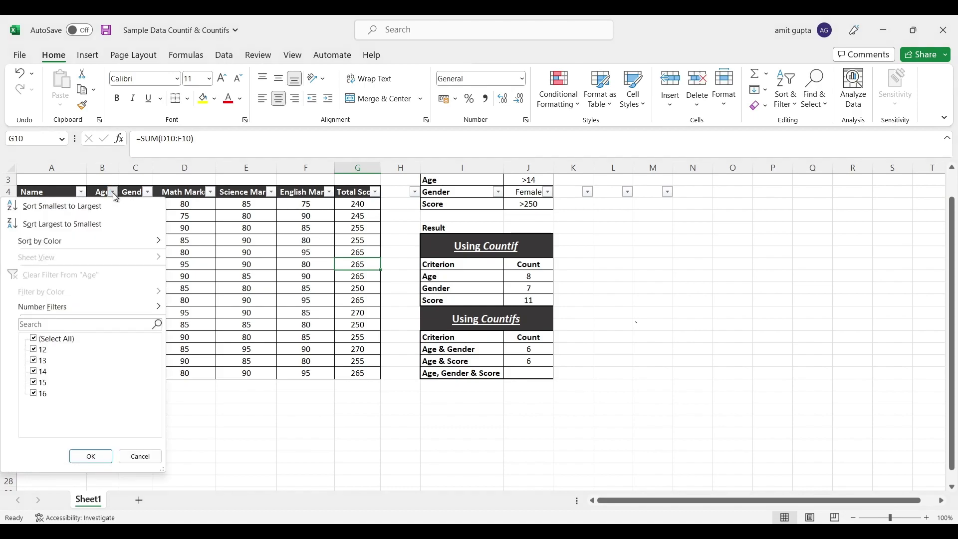
{"action": "left_click", "coordinate": [34, 350]}
{"action": "left_click", "coordinate": [35, 361]}
{"action": "left_click", "coordinate": [34, 371]}
{"action": "left_click", "coordinate": [225, 417]}
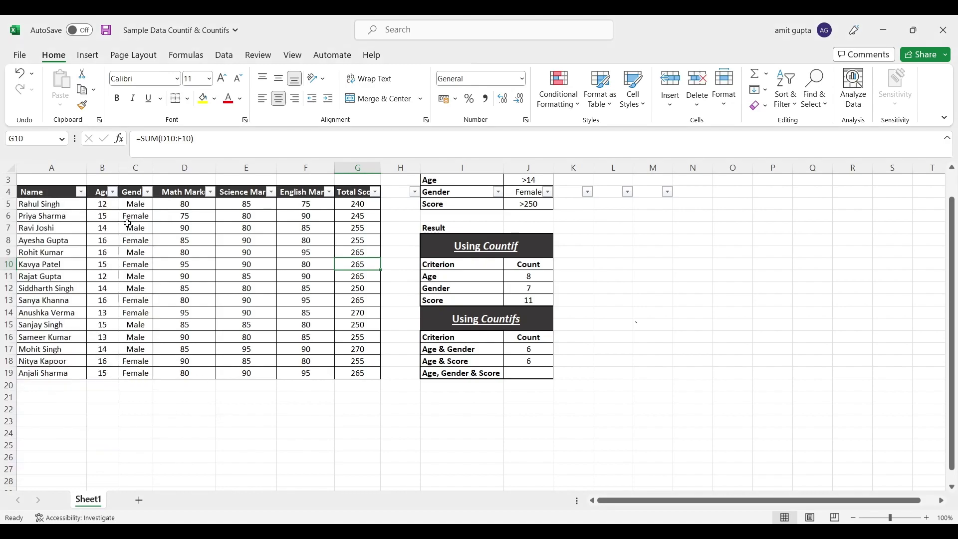
{"action": "left_click", "coordinate": [113, 194]}
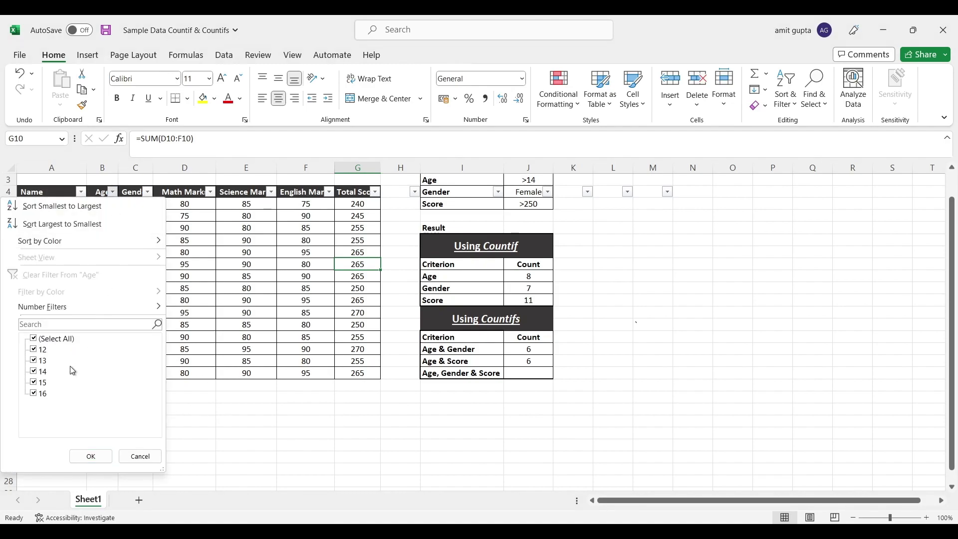
{"action": "left_click", "coordinate": [34, 349]}
{"action": "left_click", "coordinate": [34, 360]}
{"action": "left_click", "coordinate": [91, 456]}
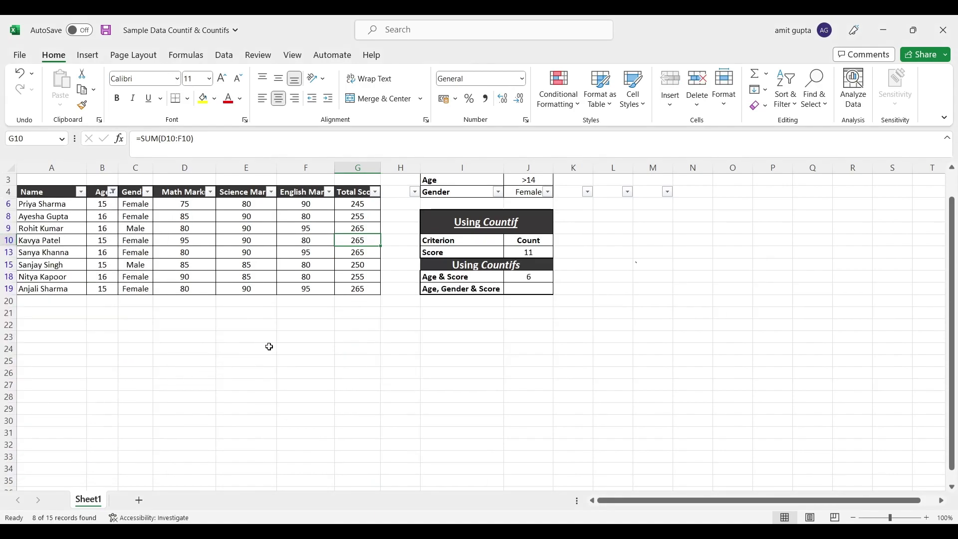
{"action": "left_click", "coordinate": [375, 193]}
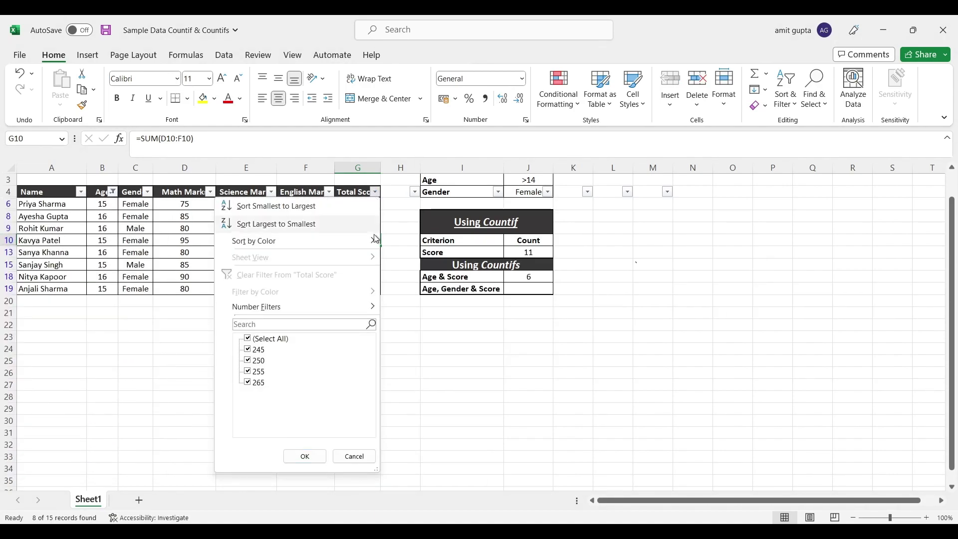
{"action": "left_click", "coordinate": [248, 350]}
{"action": "left_click", "coordinate": [248, 361]}
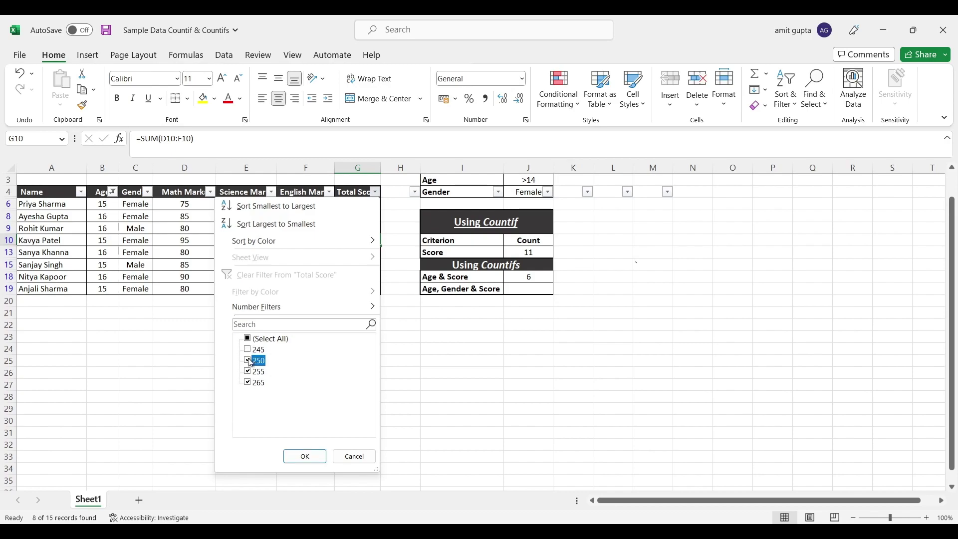
{"action": "left_click", "coordinate": [313, 457]}
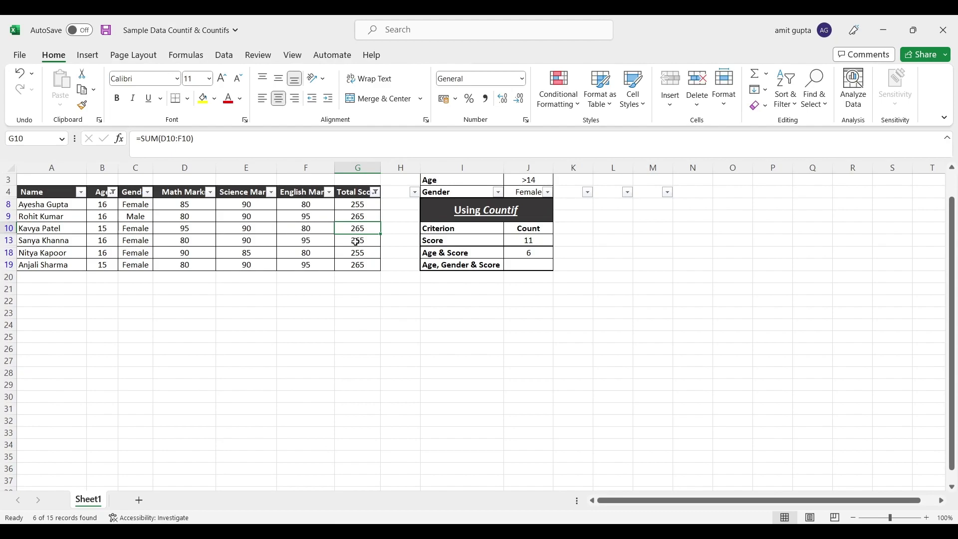
{"action": "left_click", "coordinate": [543, 256]}
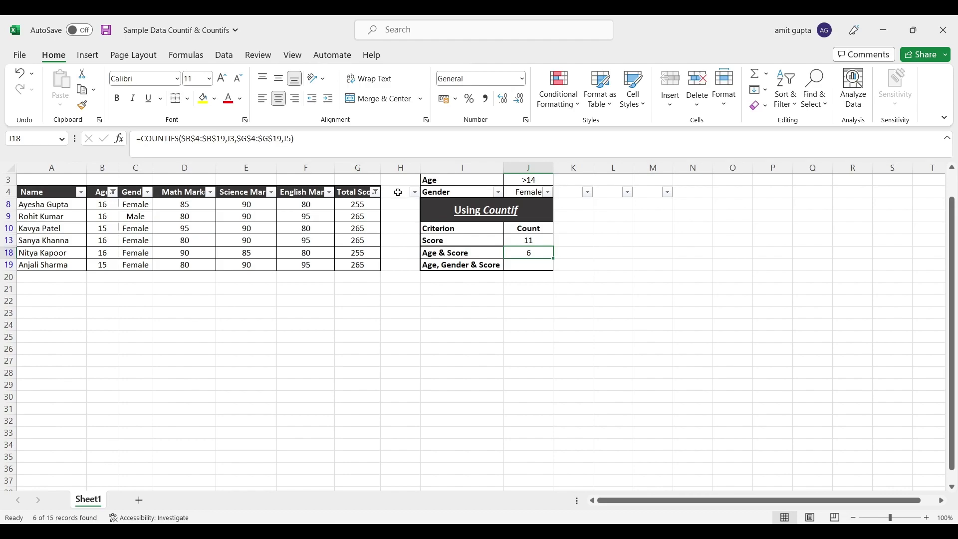
{"action": "key", "text": "ctrl+shift+l"}
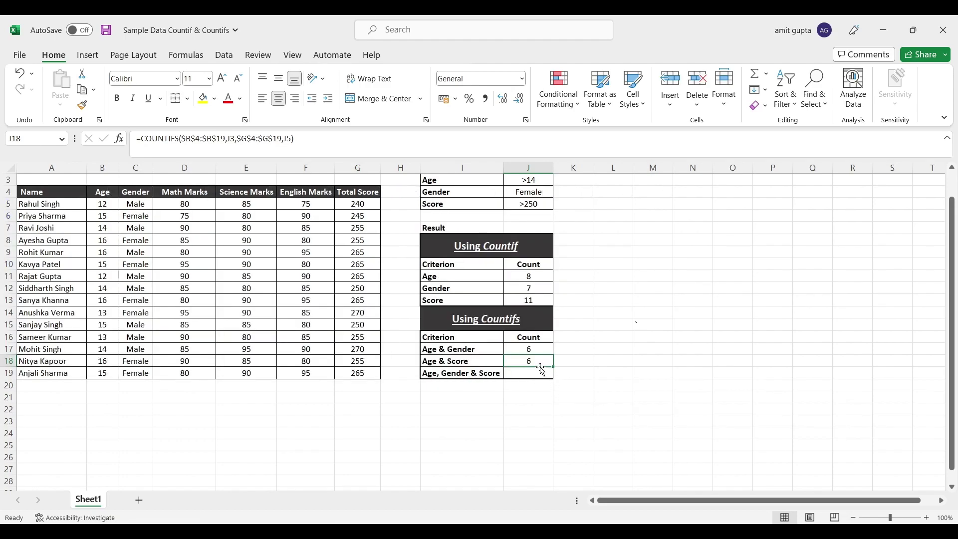
- Start =COUNTIFS in J19 with the Age range $B$4:$B$19 and criterion J3
{"action": "left_click", "coordinate": [536, 374]}
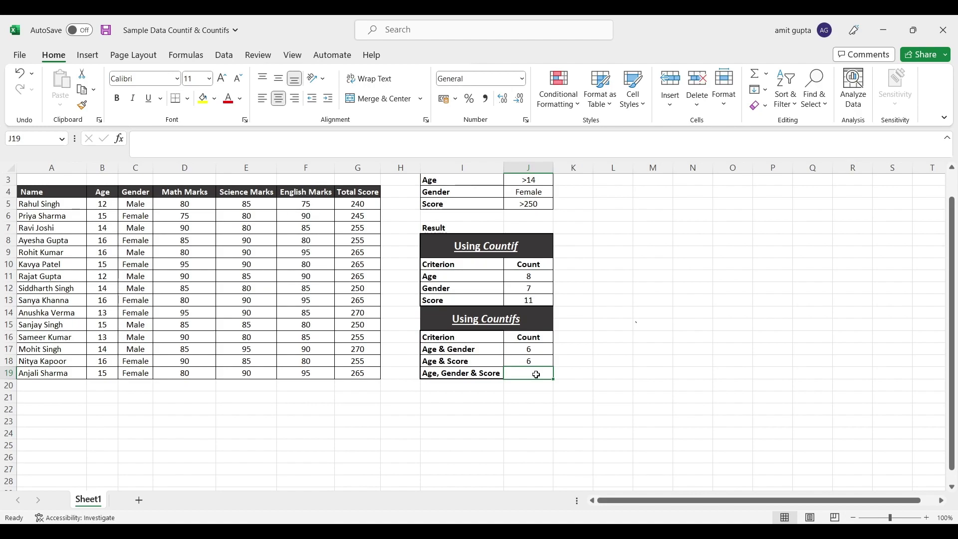
{"action": "type", "text": "=coun"}
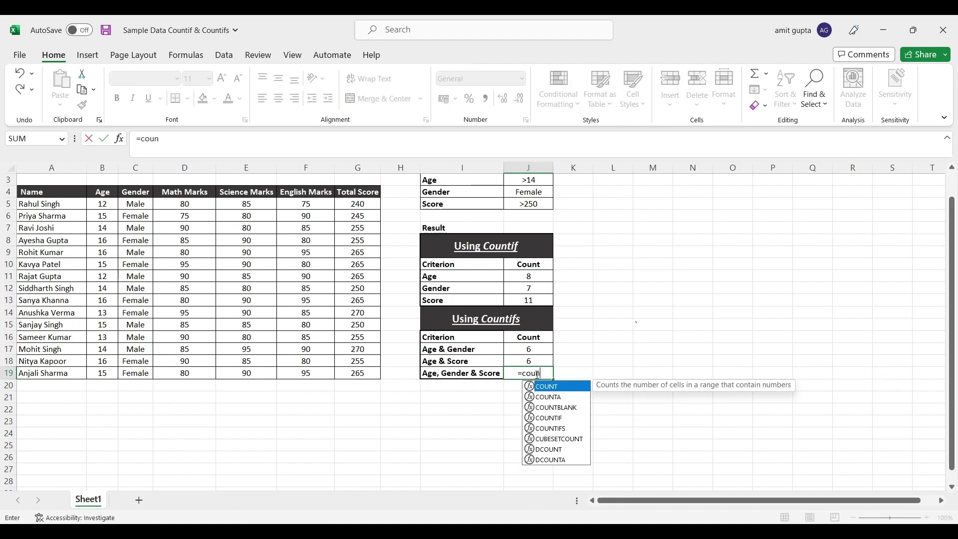
{"action": "type", "text": "tifs("}
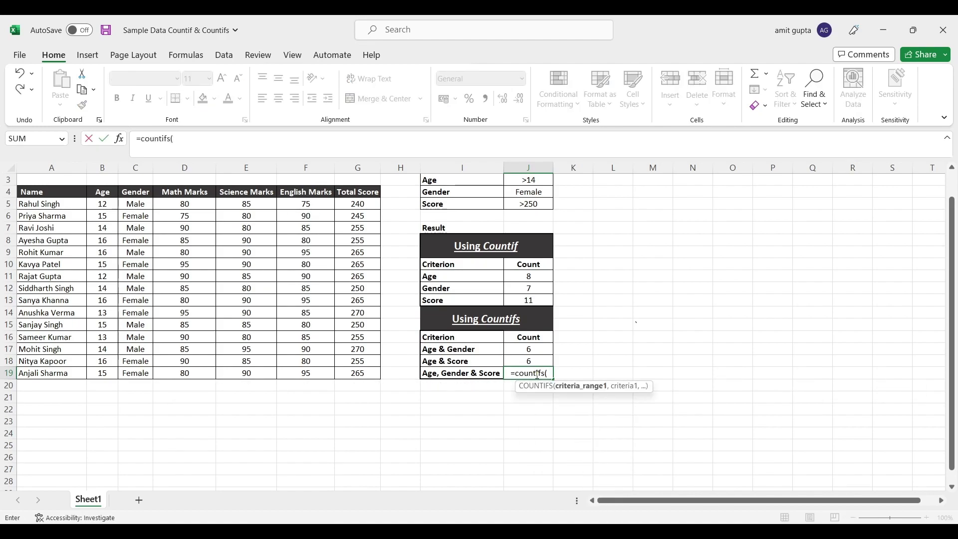
{"action": "left_click", "coordinate": [106, 192]}
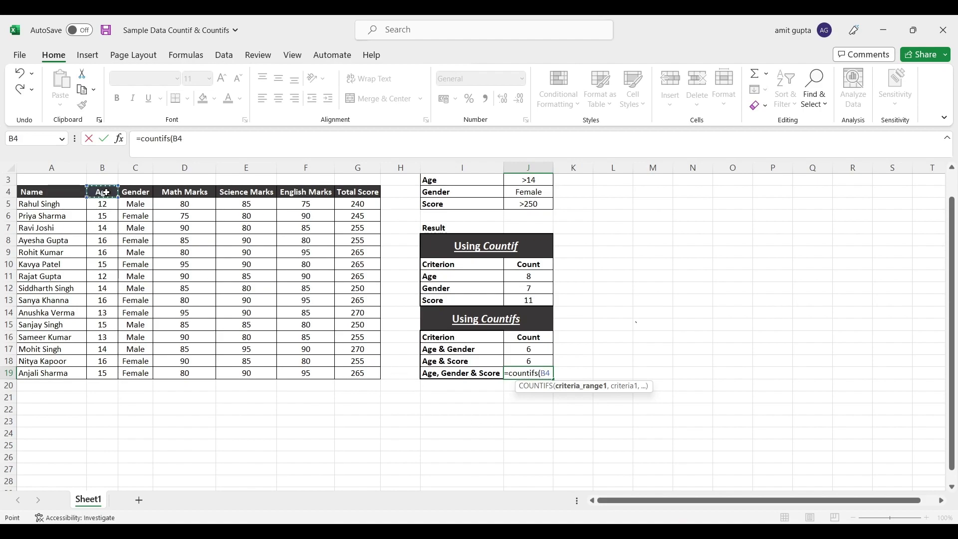
{"action": "key", "text": "ctrl+shift+Down"}
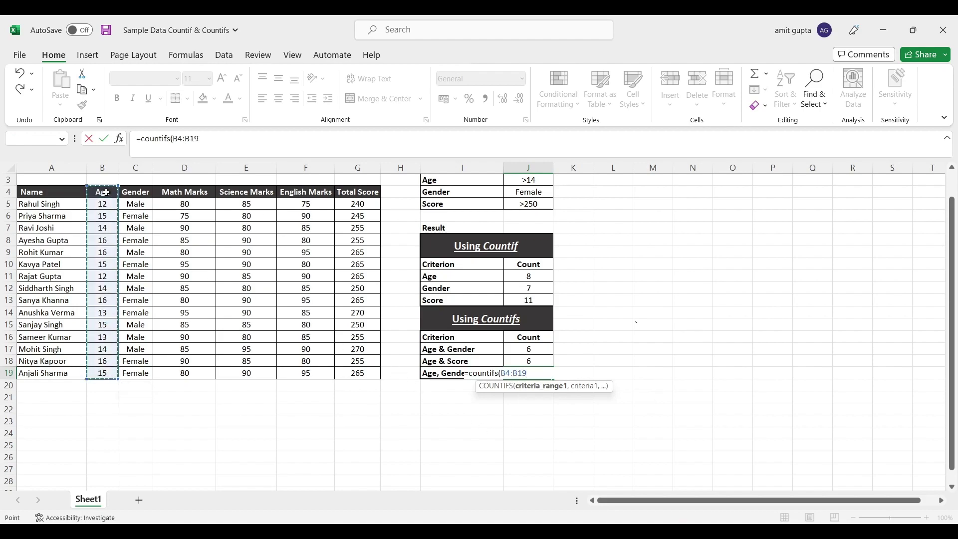
{"action": "key", "text": "F4"}
{"action": "type", "text": "$B$19,"}
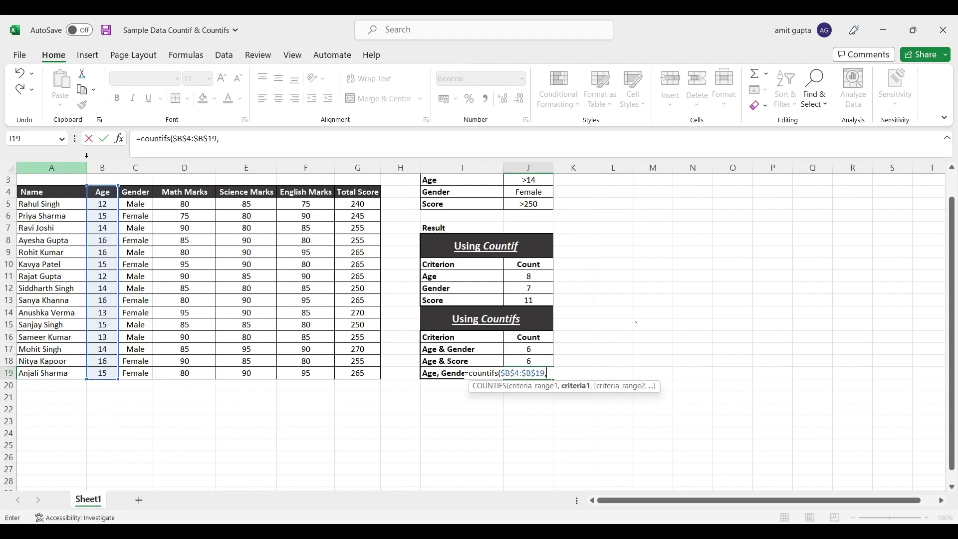
{"action": "left_click", "coordinate": [544, 179]}
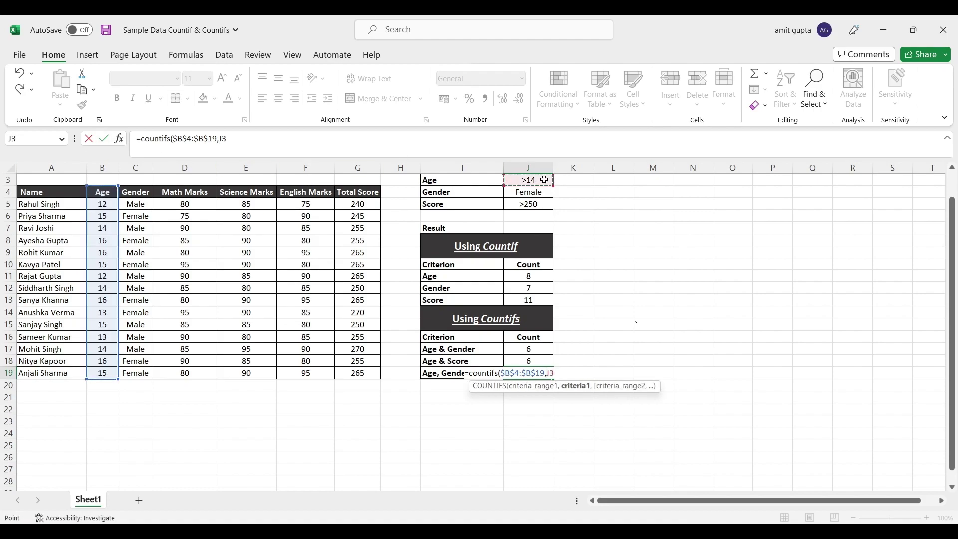
{"action": "type", "text": ","}
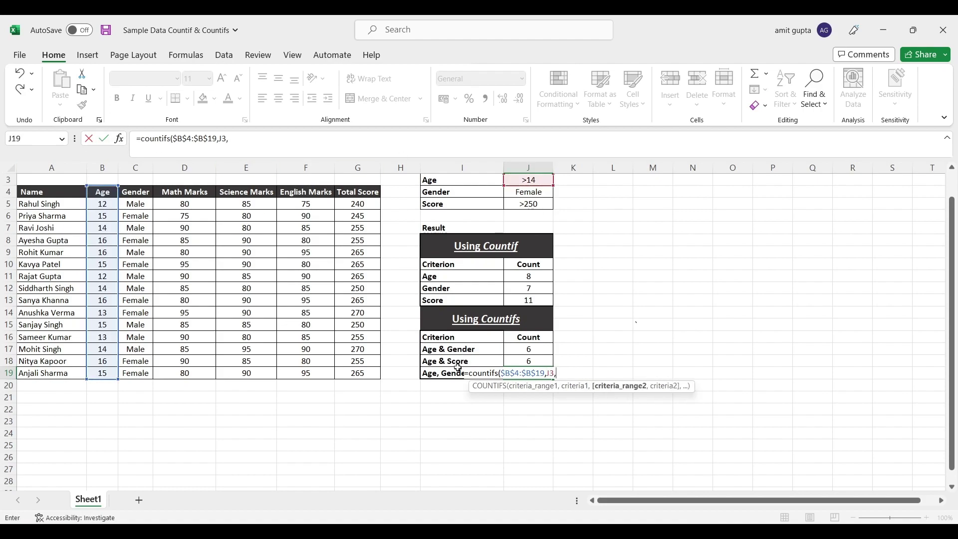
- Add the Gender range $C$4:$C$19 with criterion J4 as the second condition
{"action": "left_click", "coordinate": [141, 194]}
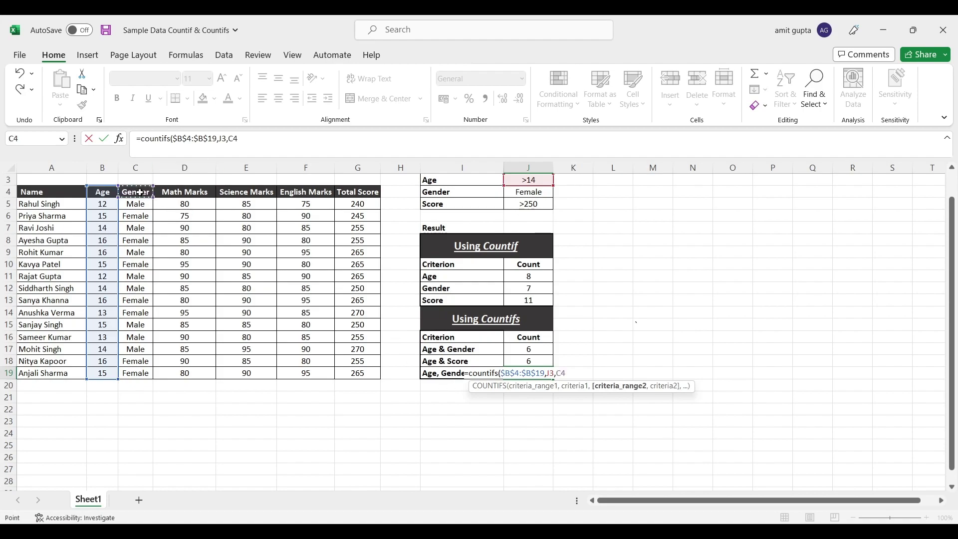
{"action": "key", "text": "ctrl+shift+Down"}
{"action": "key", "text": "F4"}
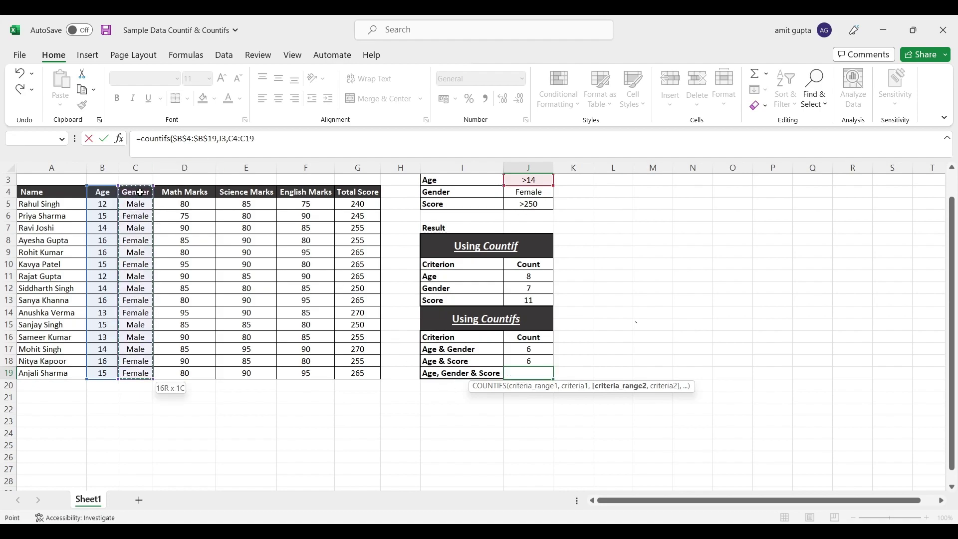
{"action": "type", "text": "$C$19,"}
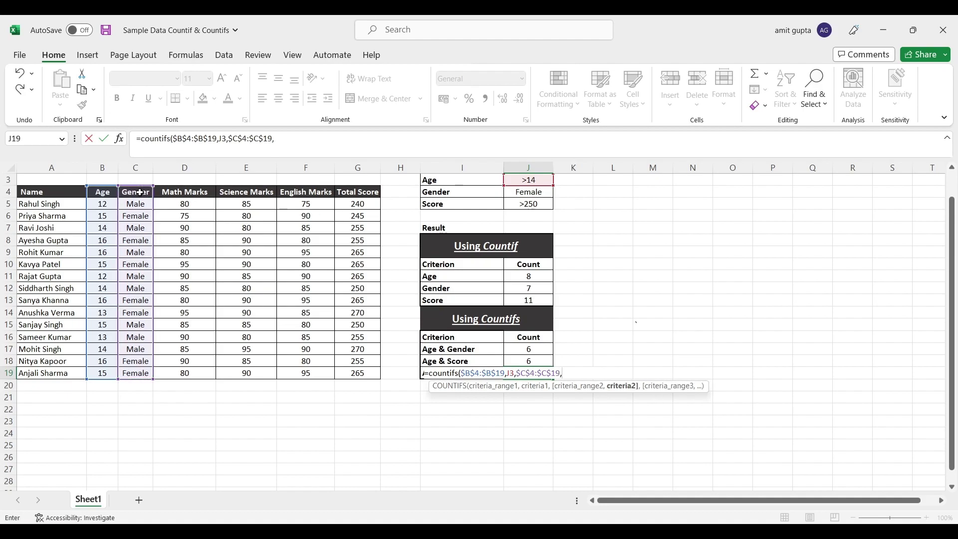
{"action": "left_click", "coordinate": [547, 193]}
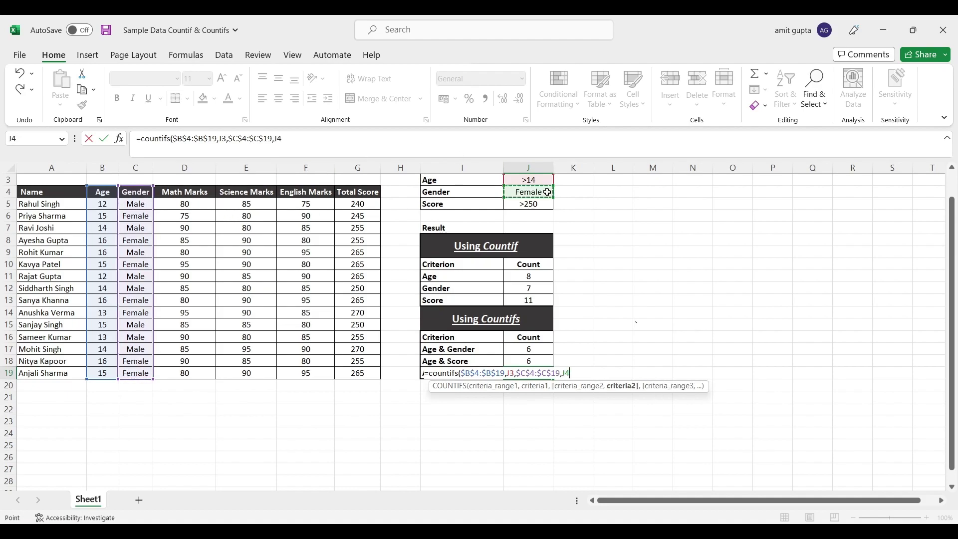
{"action": "type", "text": ","}
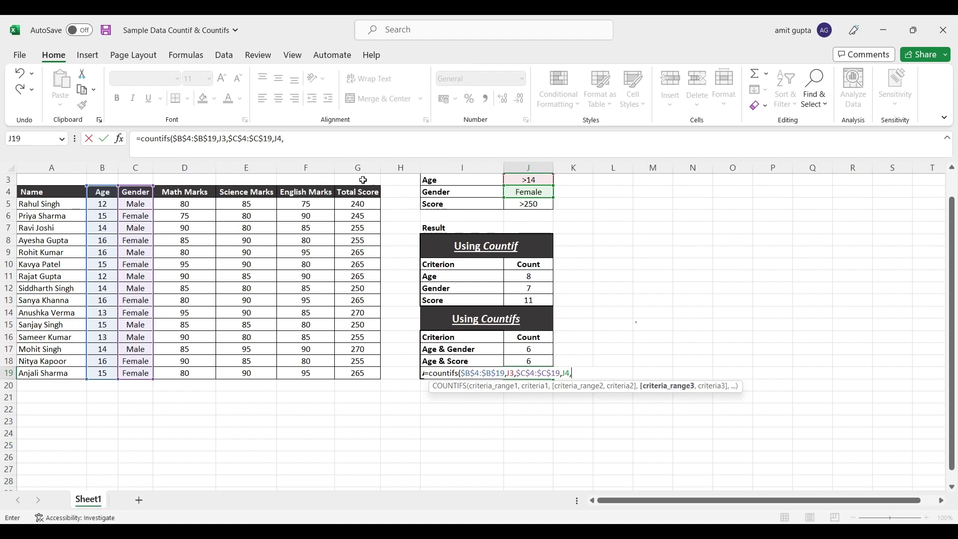
- Add the Total Score range $G$4:$G$19 with criterion J5 and commit, giving 5
{"action": "left_click", "coordinate": [359, 196]}
{"action": "key", "text": "ctrl+shift+Down"}
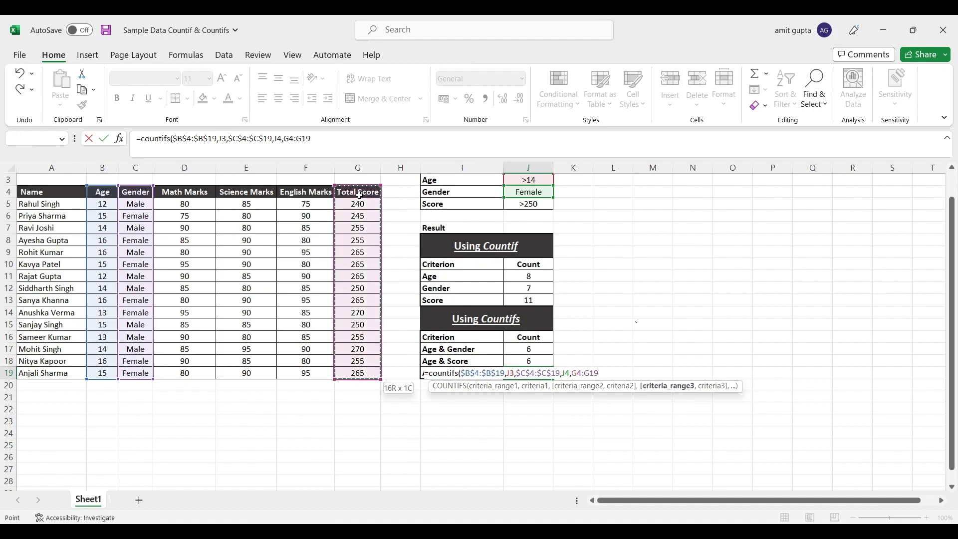
{"action": "key", "text": "F4"}
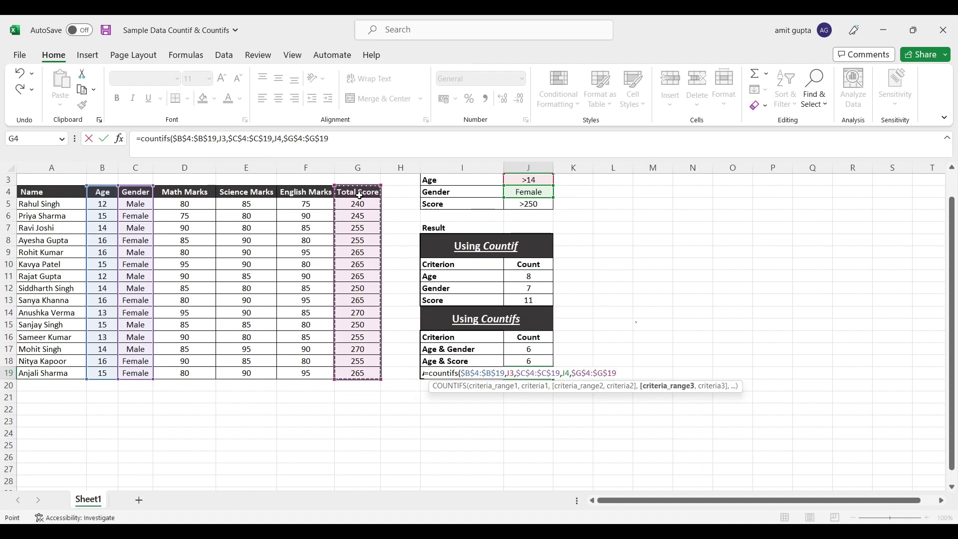
{"action": "type", "text": ","}
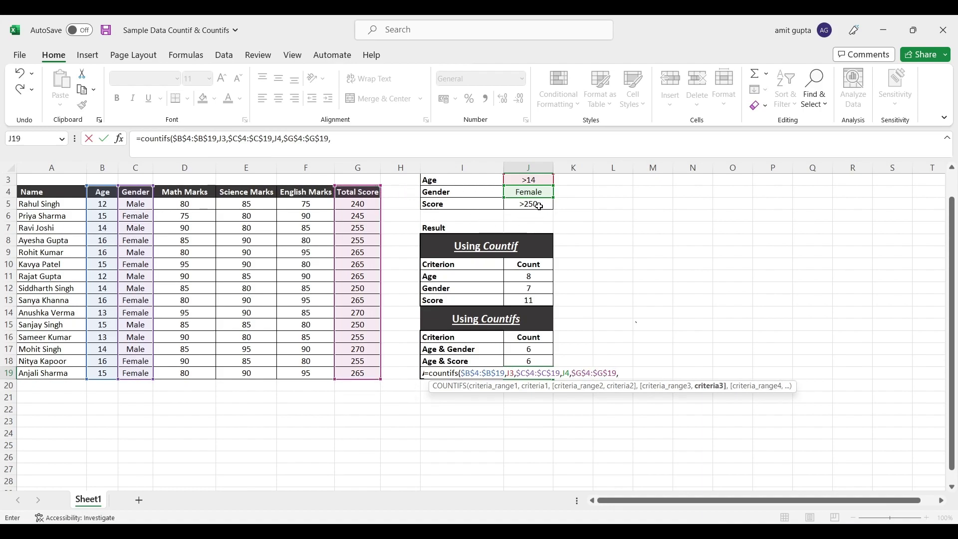
{"action": "left_click", "coordinate": [539, 206]}
{"action": "key", "text": "Return"}
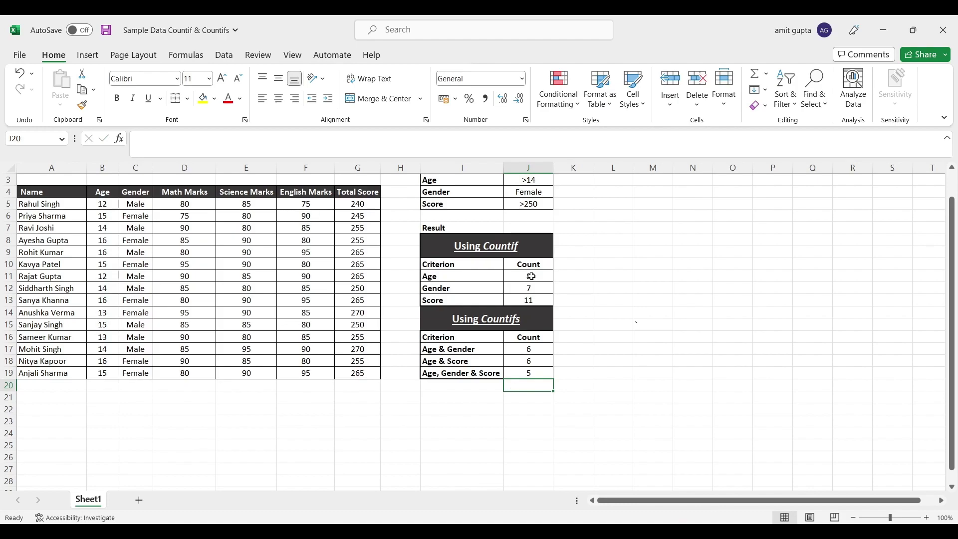
- Change the Gender criterion in J4 to Male and review the updated counts
{"action": "left_click", "coordinate": [530, 194]}
{"action": "type", "text": "Ma"}
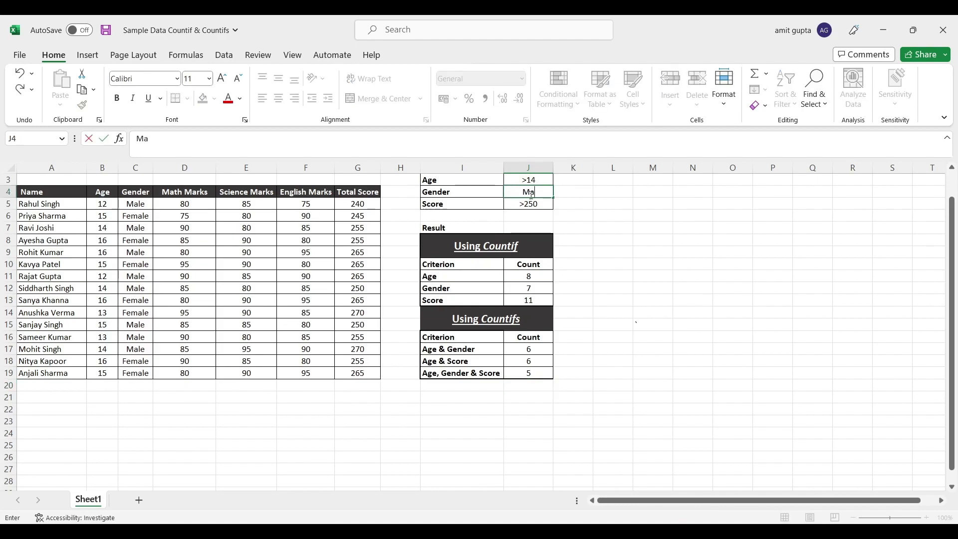
{"action": "type", "text": "le"}
{"action": "key", "text": "Return"}
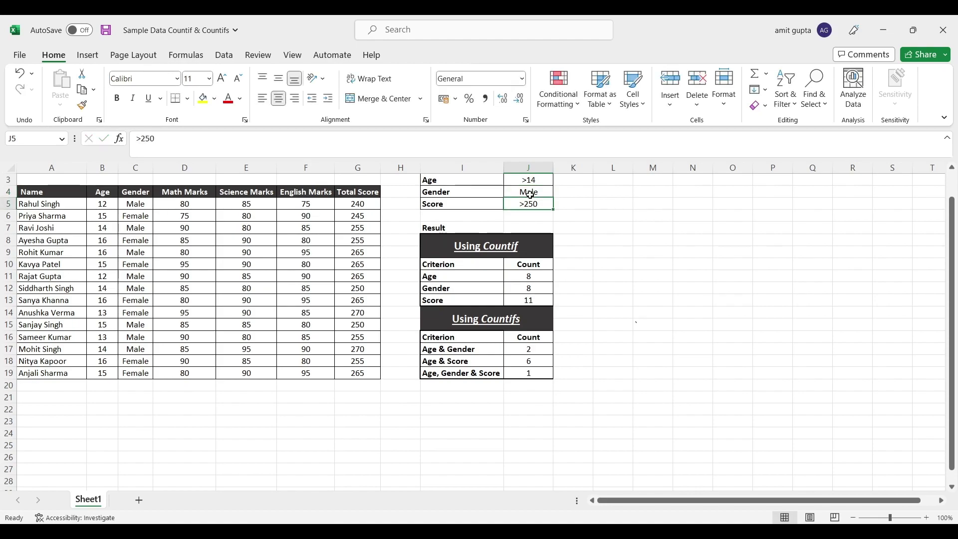
{"action": "left_click", "coordinate": [446, 288]}
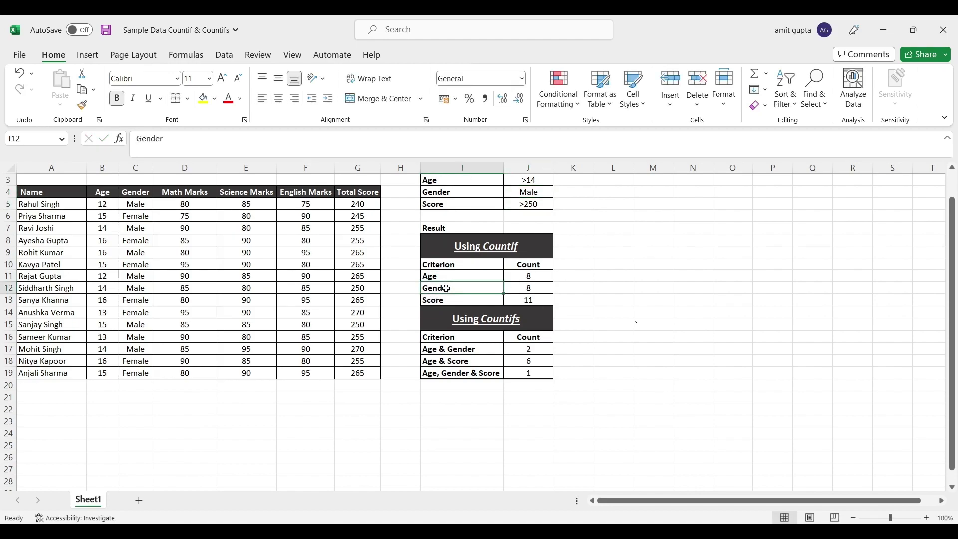
{"action": "key", "text": "shift+Right"}
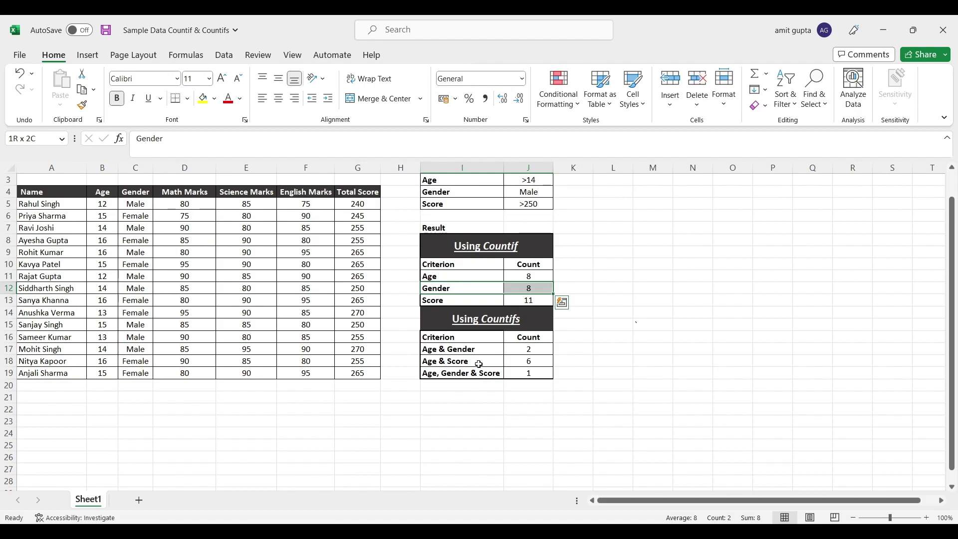
{"action": "left_click", "coordinate": [484, 348]}
{"action": "key", "text": "shift+Right"}
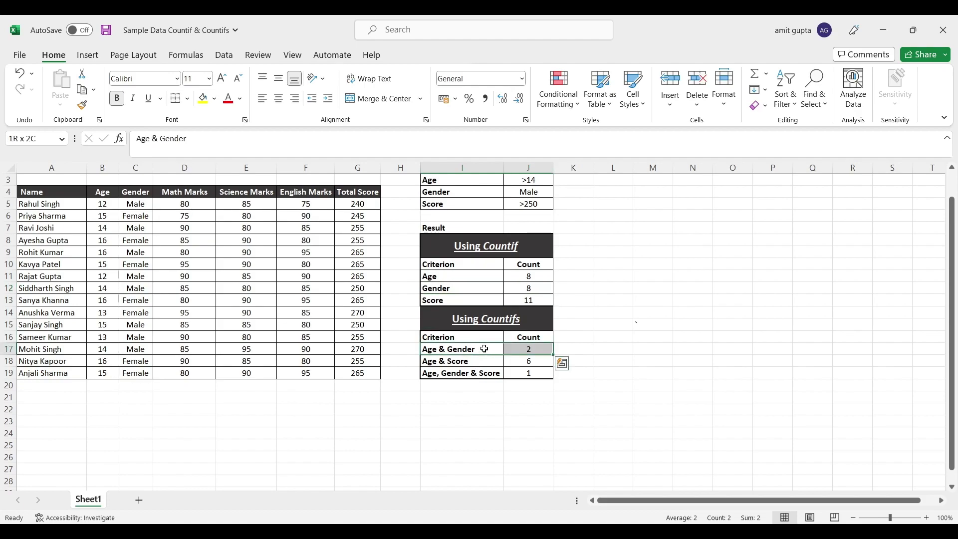
{"action": "key", "text": "Down"}
{"action": "key", "text": "Down"}
{"action": "key", "text": "shift+Right"}
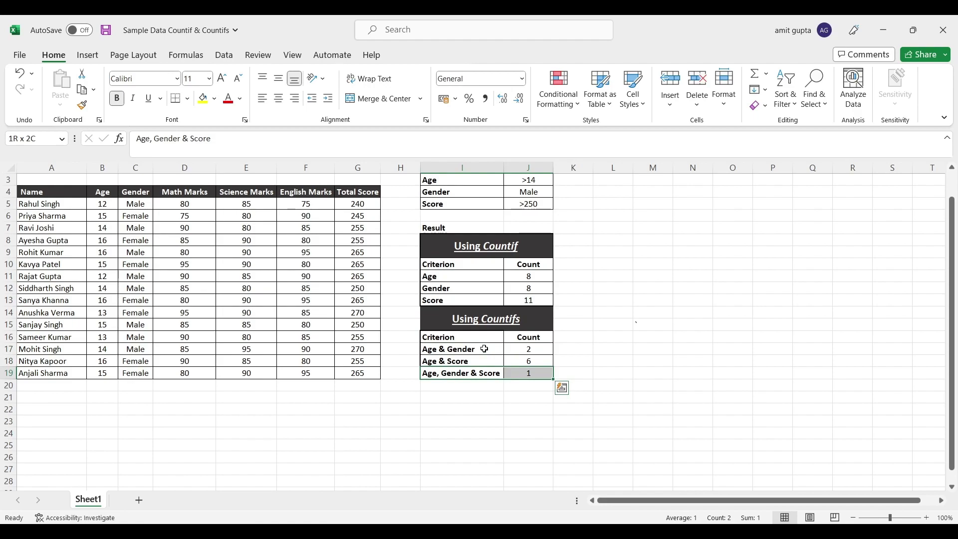
- Edit the Score criterion to >265 so the Age & Score count drops to 0
{"action": "left_click", "coordinate": [530, 203]}
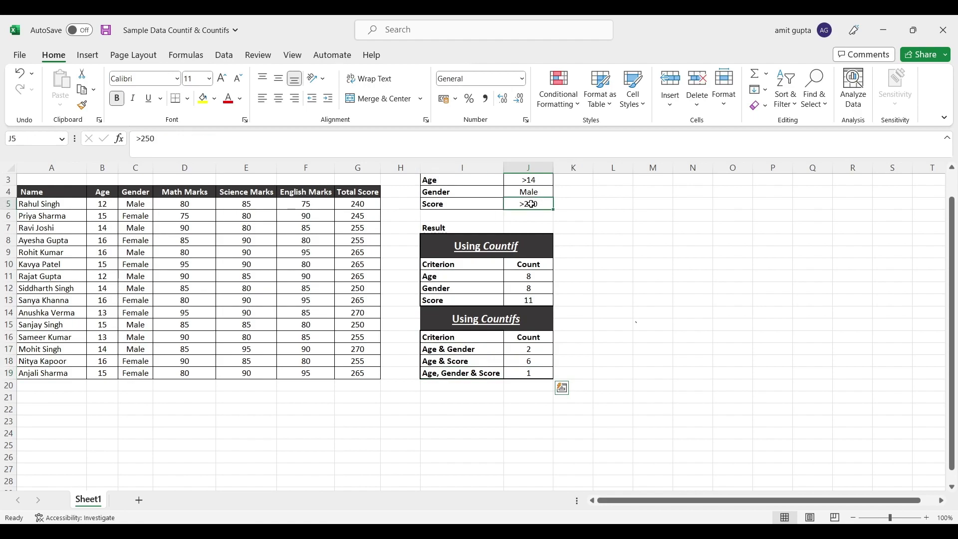
{"action": "left_click", "coordinate": [175, 135]}
{"action": "key", "text": "BackSpace"}
{"action": "key", "text": "BackSpace"}
{"action": "type", "text": "6"}
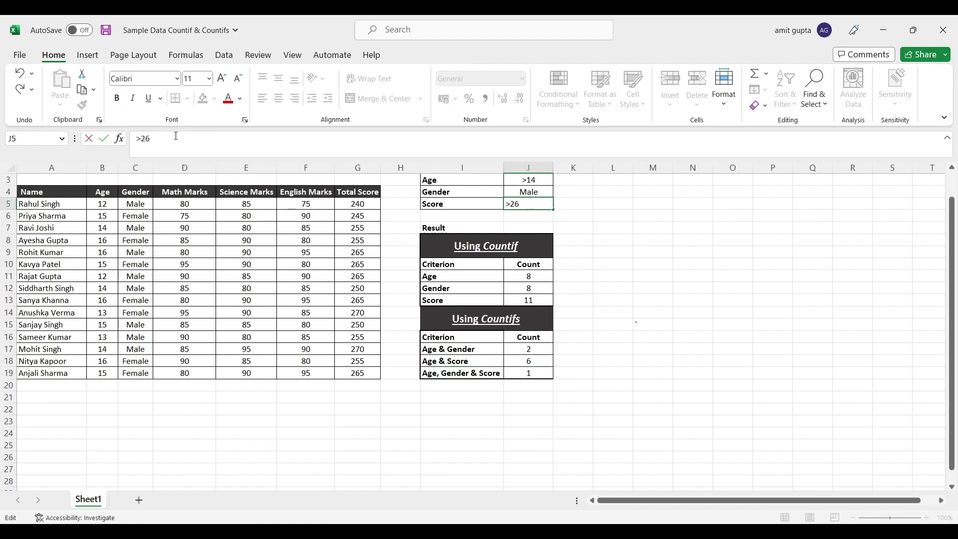
{"action": "type", "text": "5"}
{"action": "key", "text": "Return"}
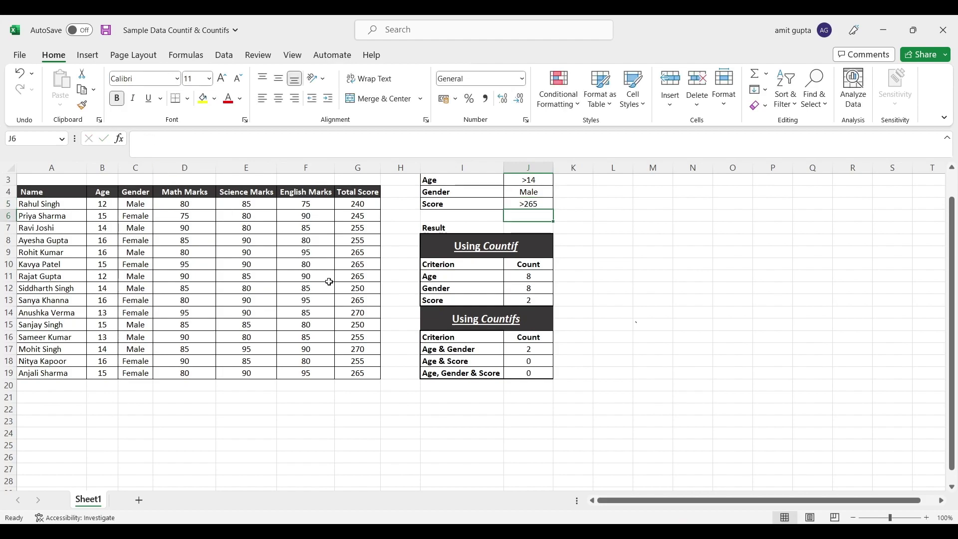
{"action": "left_click", "coordinate": [534, 360]}
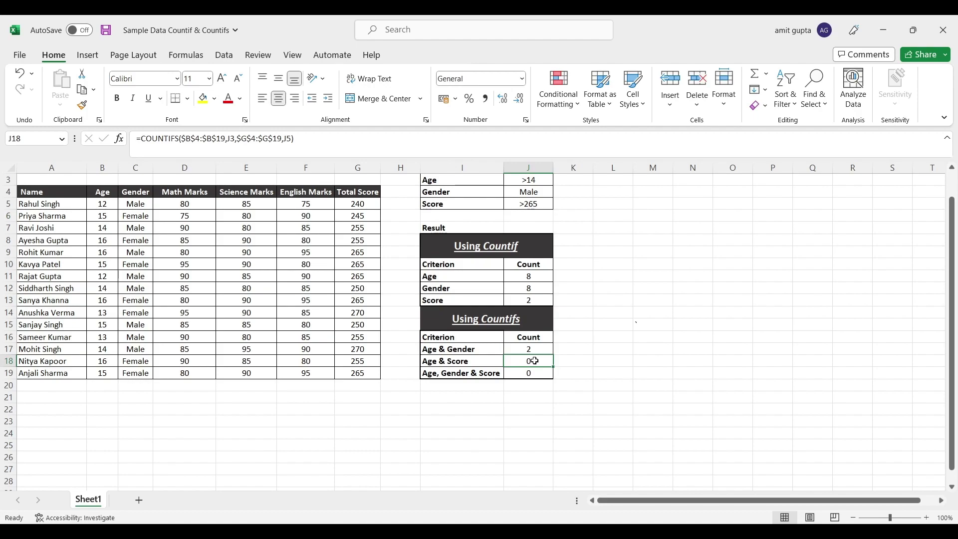
{"action": "key", "text": "Left"}
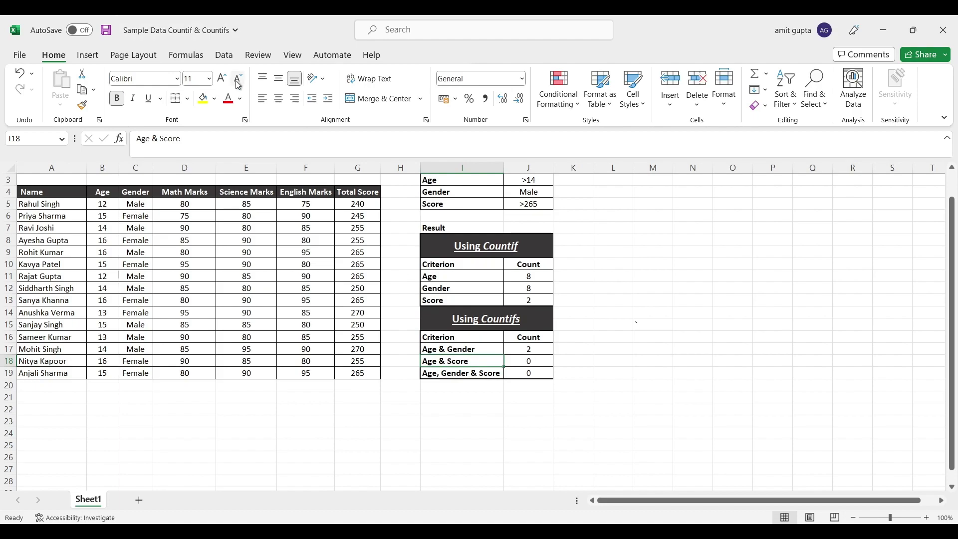
{"action": "left_click", "coordinate": [539, 203]}
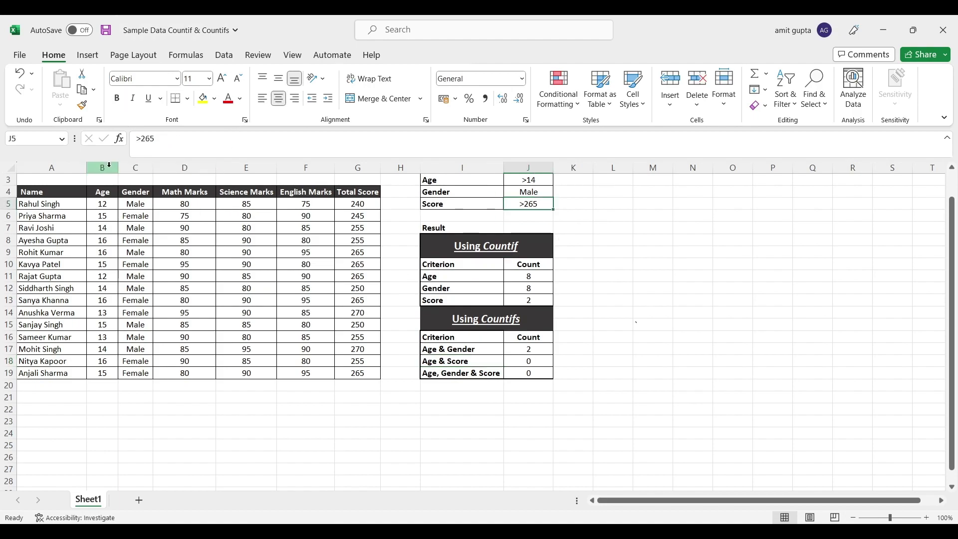
- Change the J3 Age criterion to >12 and review the Age & Score COUNTIFS formula in J18
{"action": "left_click", "coordinate": [518, 178]}
{"action": "left_click", "coordinate": [161, 135]}
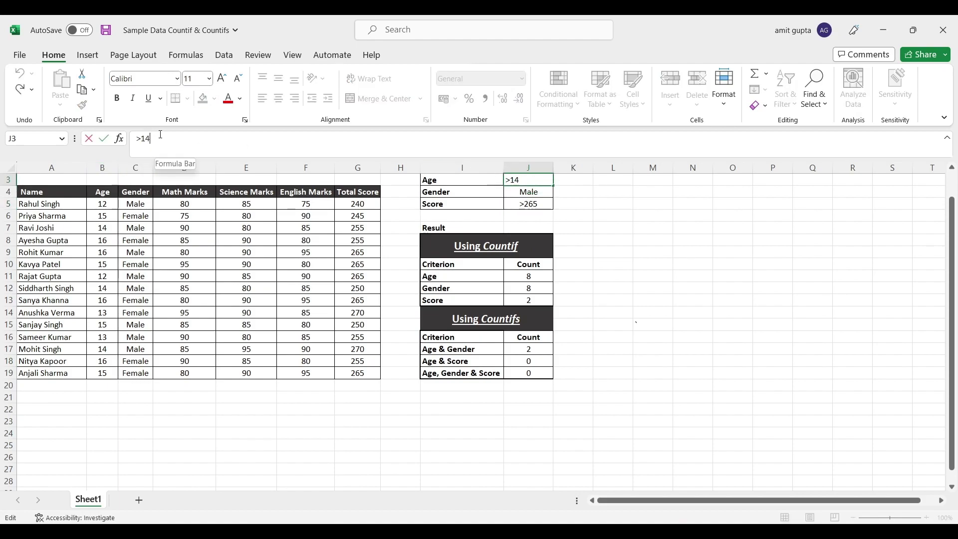
{"action": "key", "text": "BackSpace"}
{"action": "type", "text": "2"}
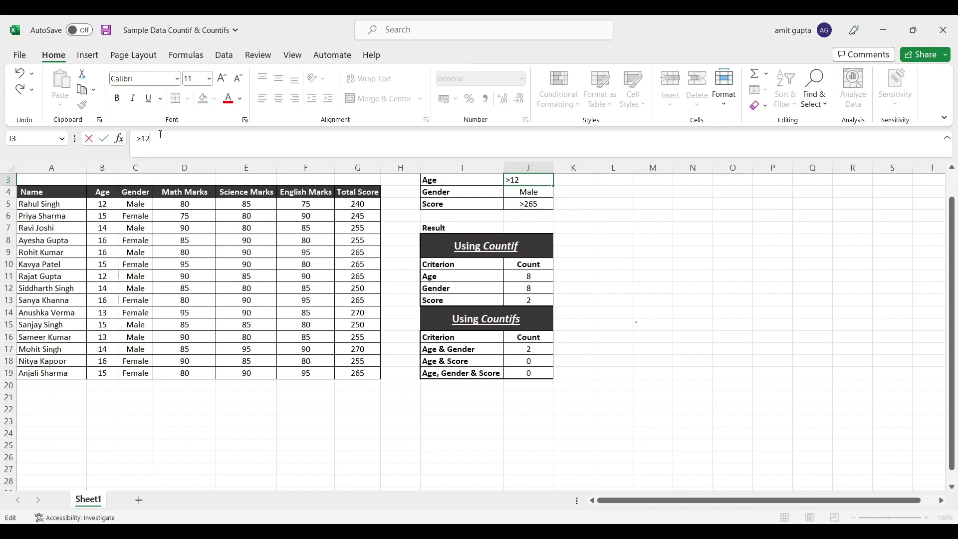
{"action": "key", "text": "Return"}
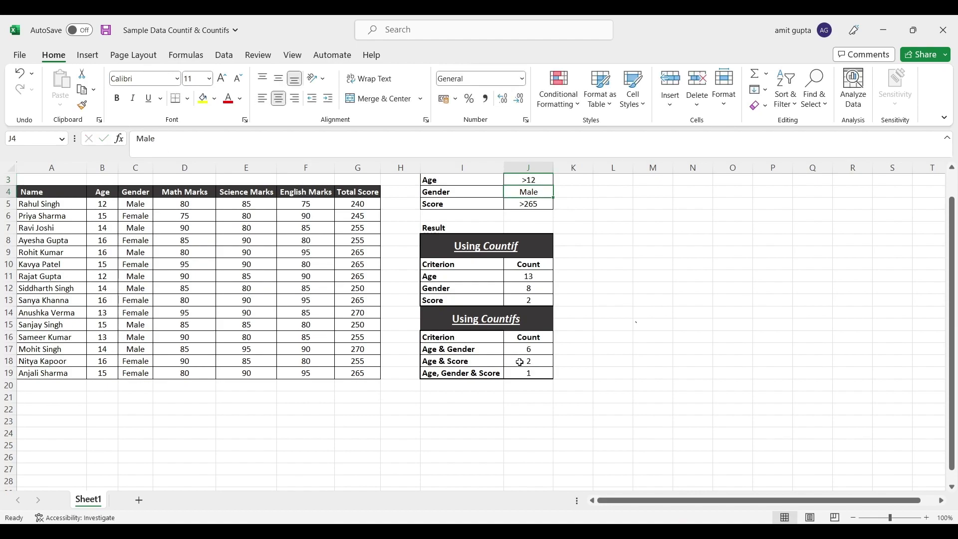
{"action": "left_click", "coordinate": [519, 362]}
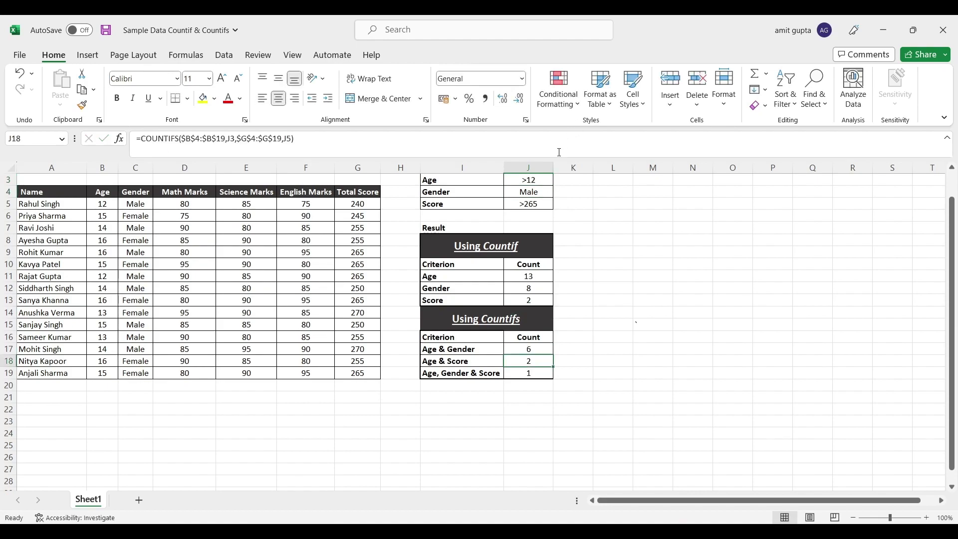